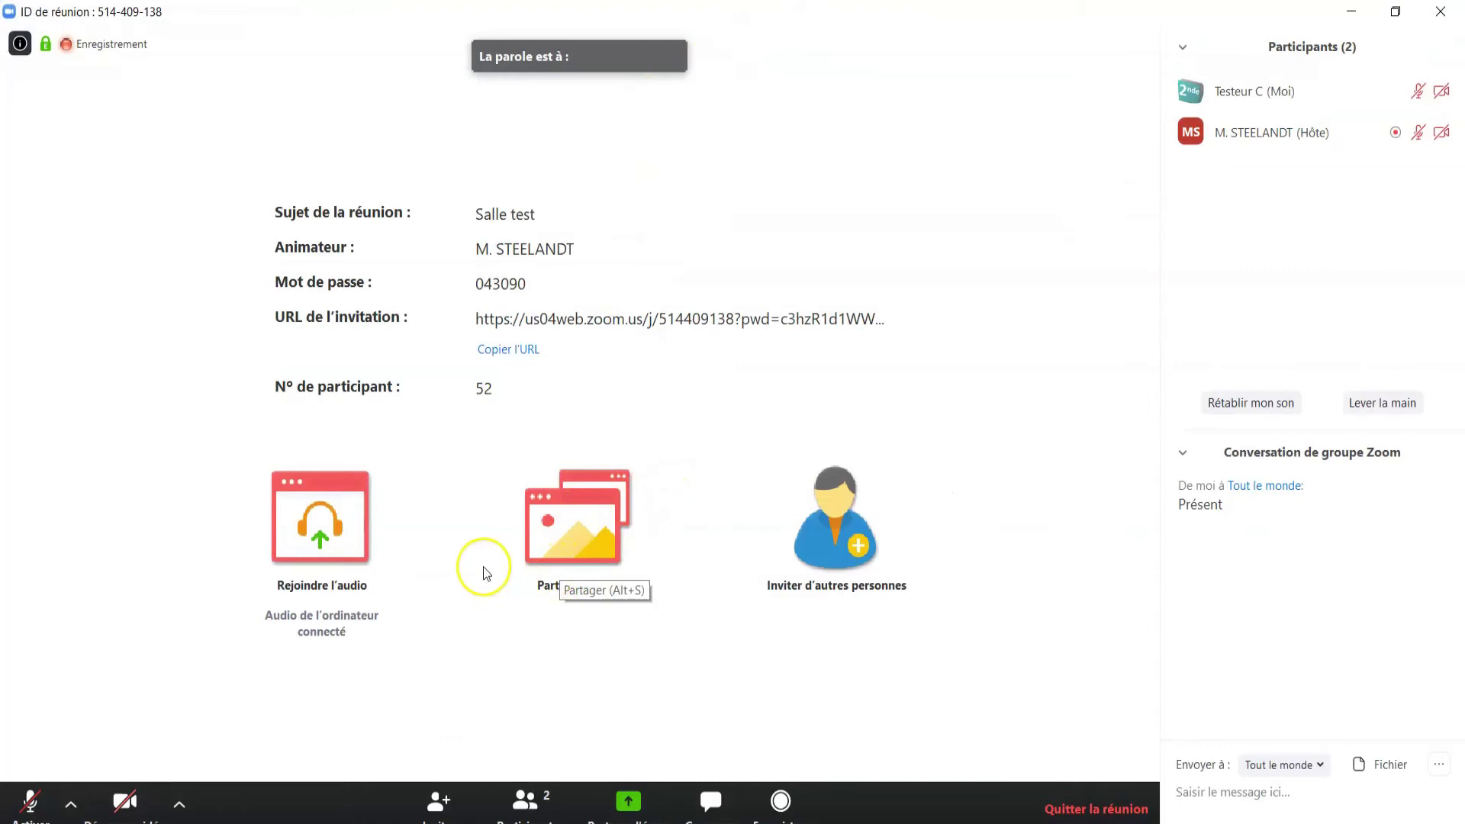
Share the Tuto Zoom folder window with the meeting and give the host remote control of the mouse and keyboard
click(588, 540)
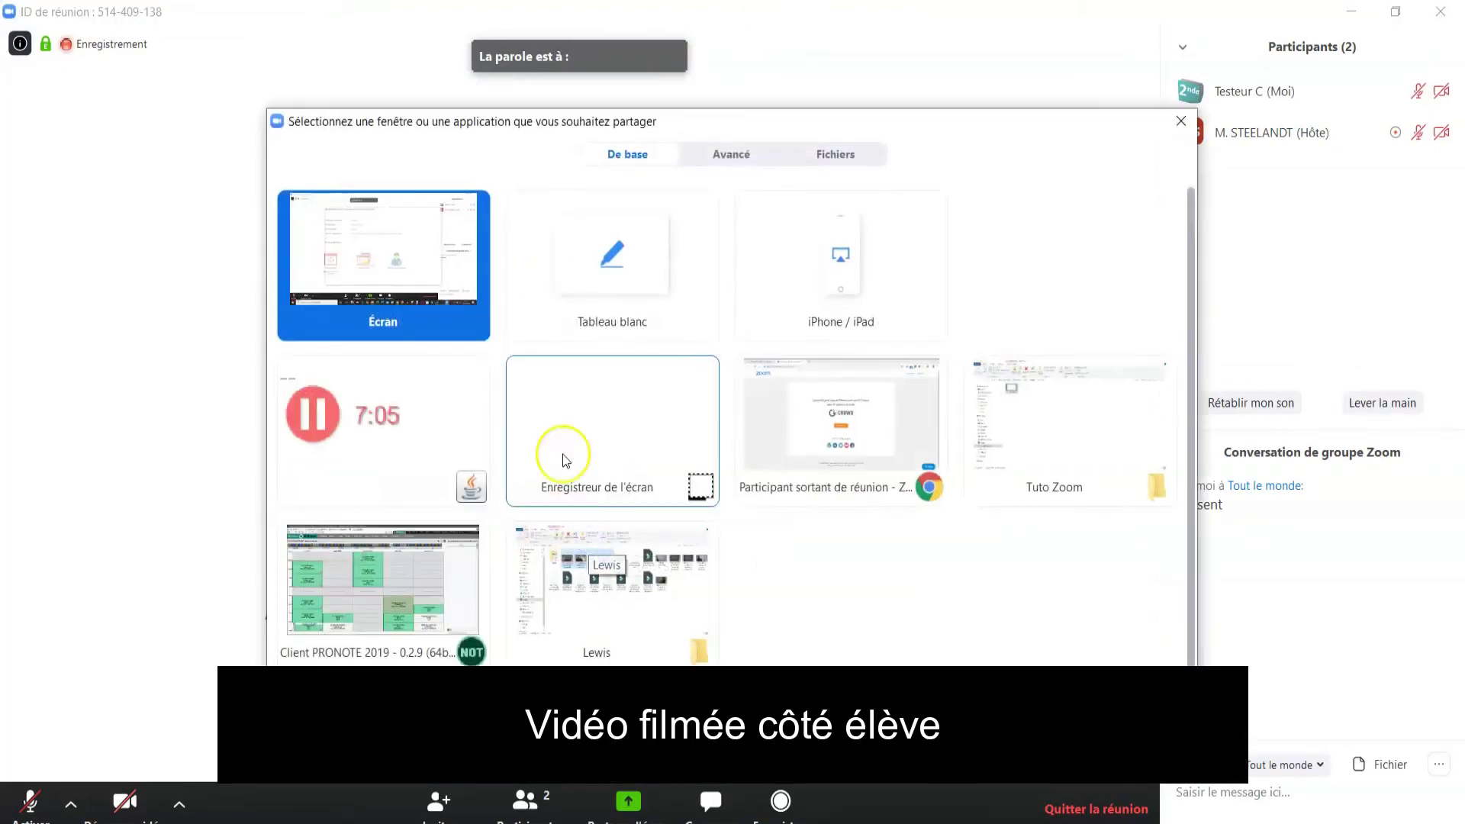
click(1024, 418)
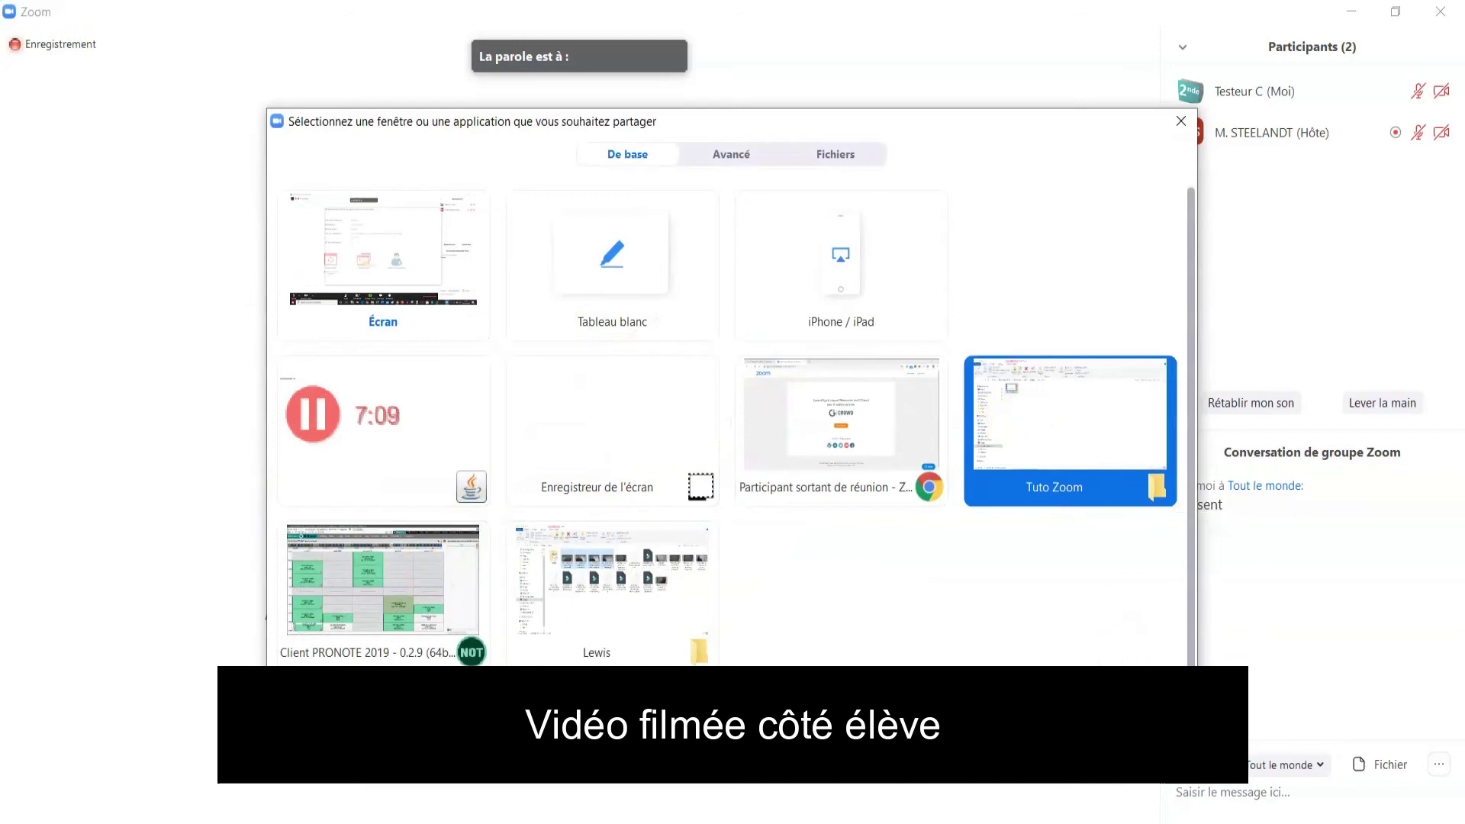
click(1119, 707)
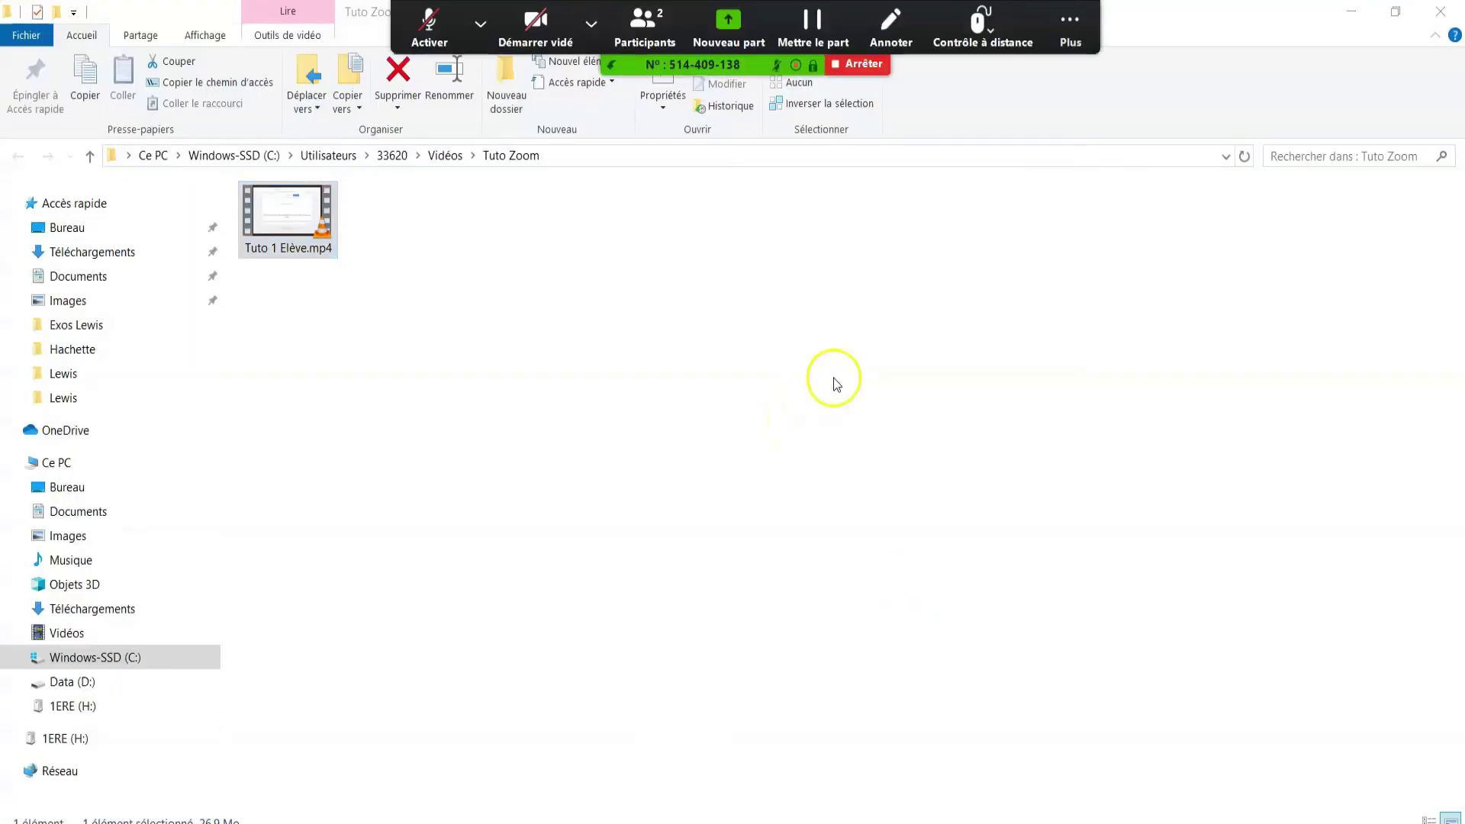
click(991, 33)
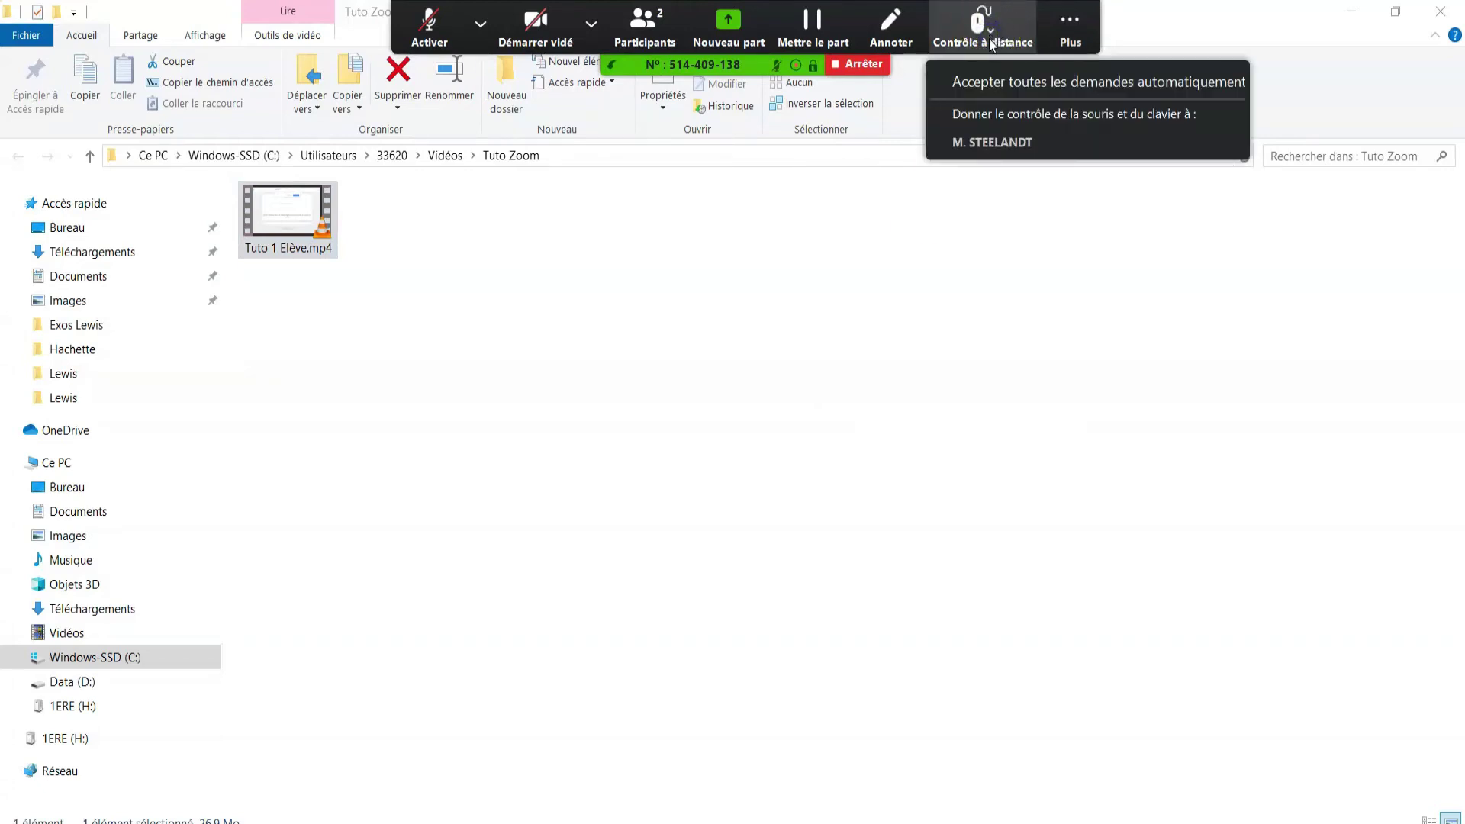
click(1006, 148)
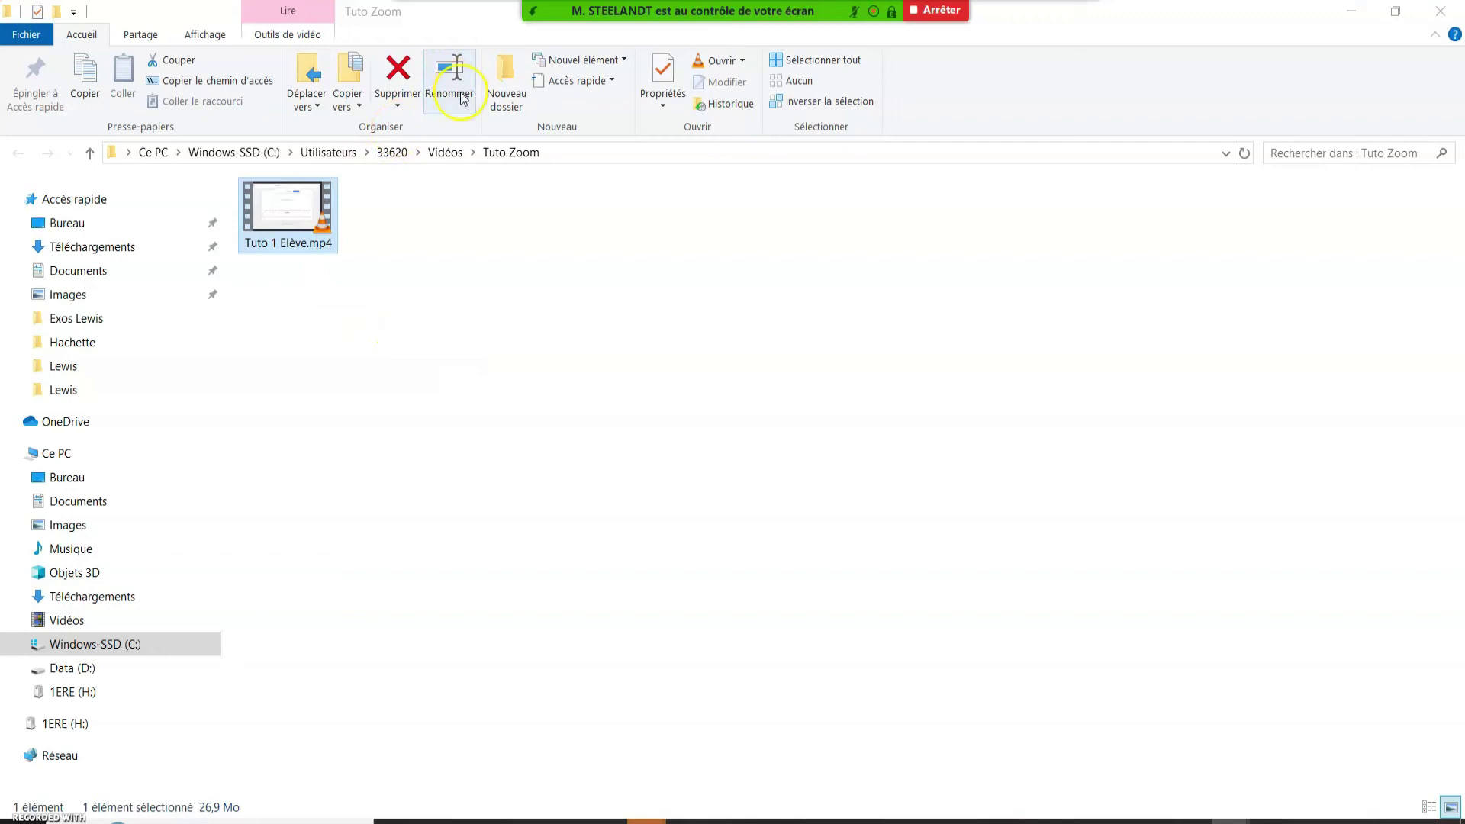
Go up to the Vidéos folder and back into Tuto Zoom, and stop the screen share
click(447, 152)
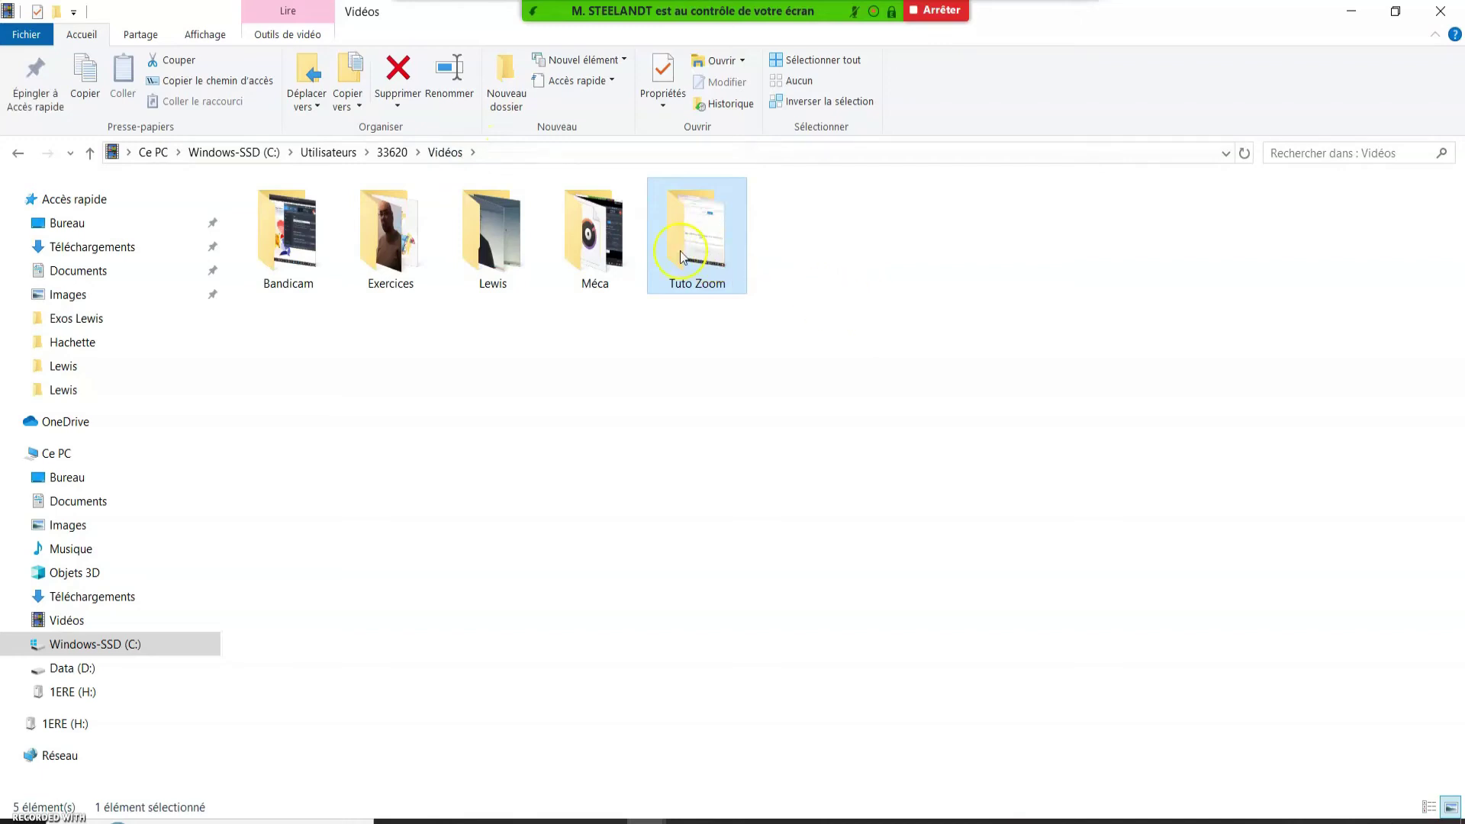
double_click(705, 259)
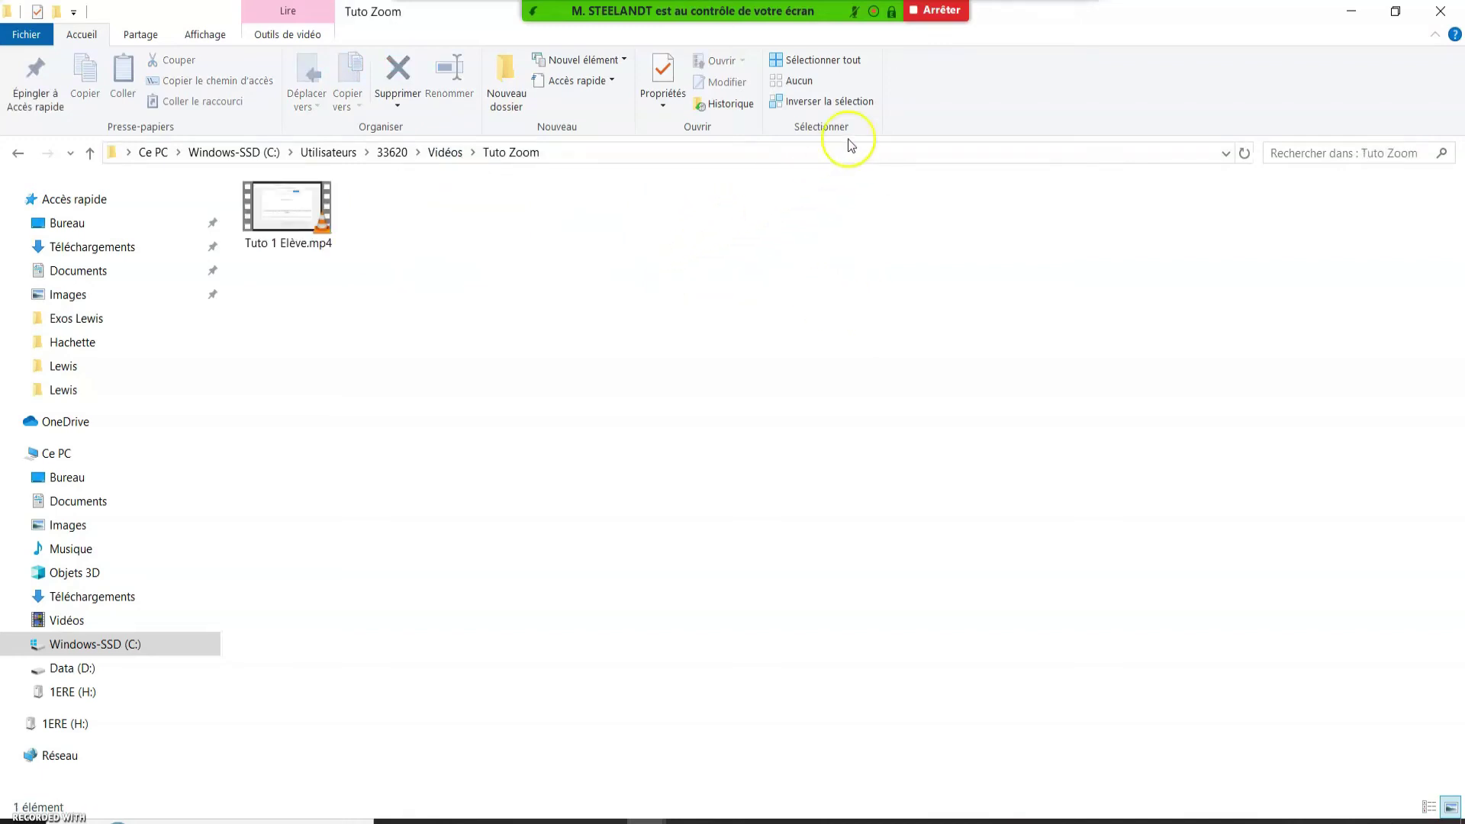
click(932, 12)
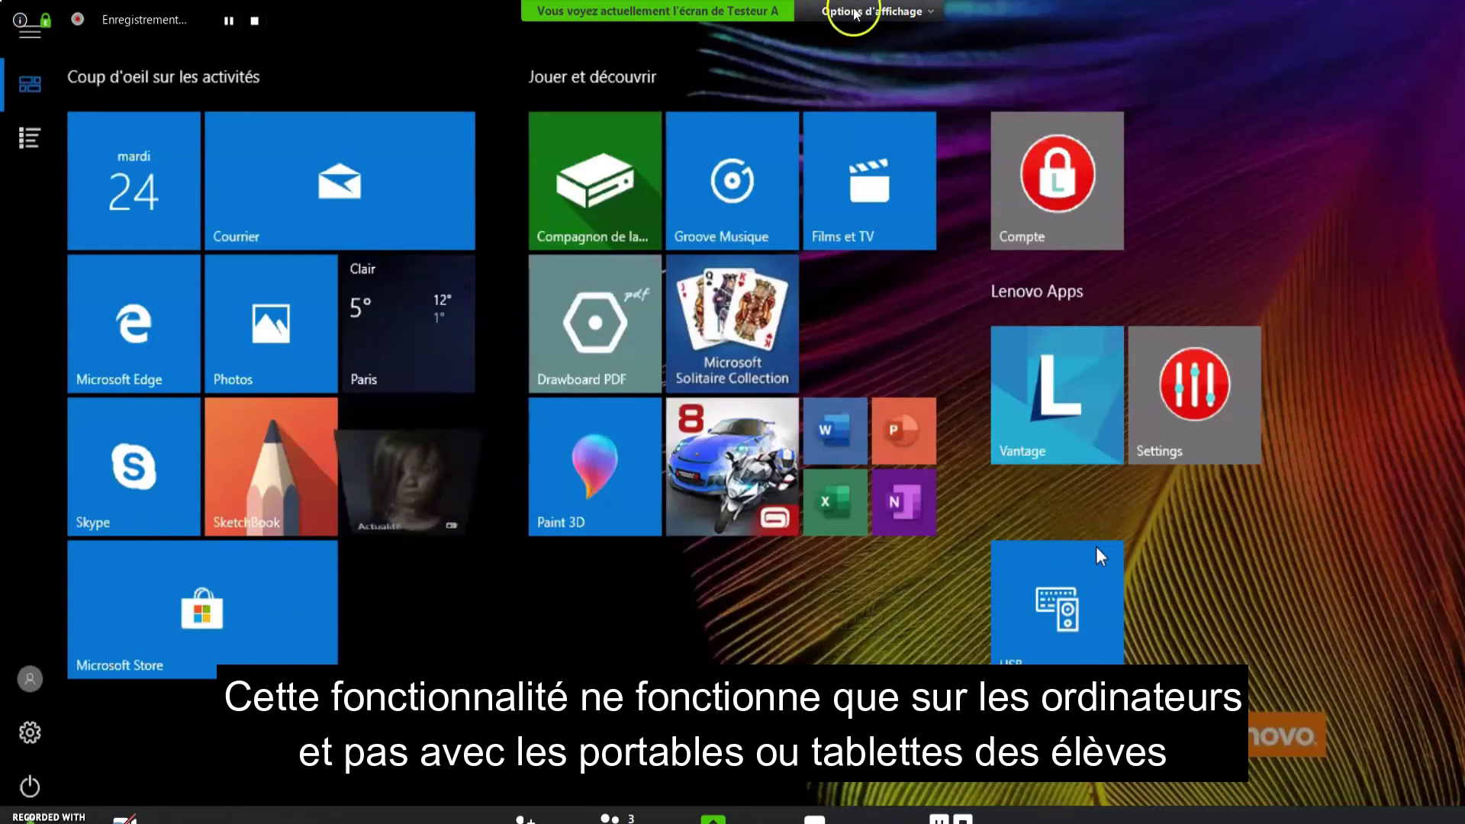
Request remote control of the screen that Testeur A is sharing
click(893, 12)
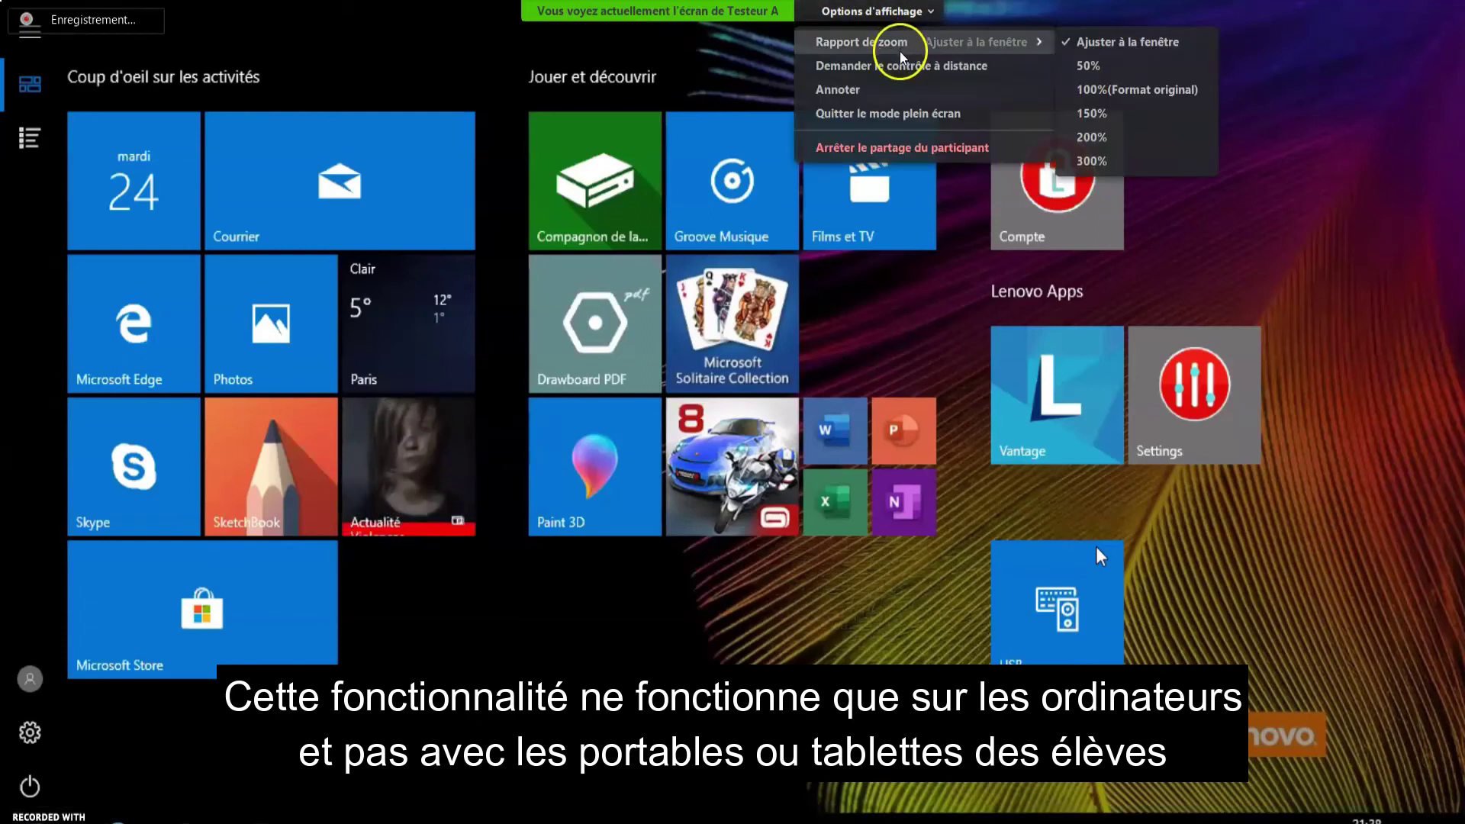
click(902, 73)
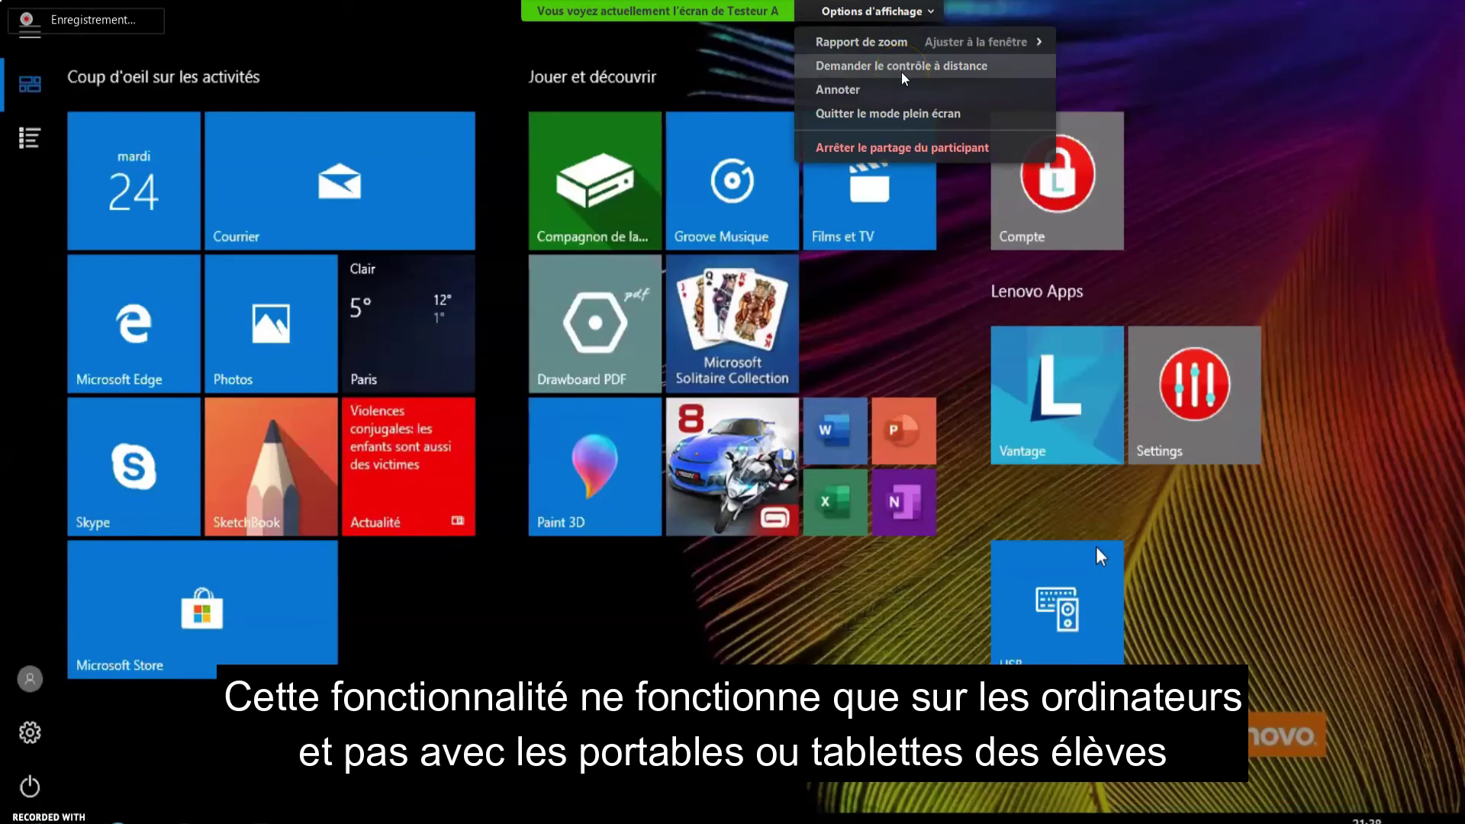
click(901, 69)
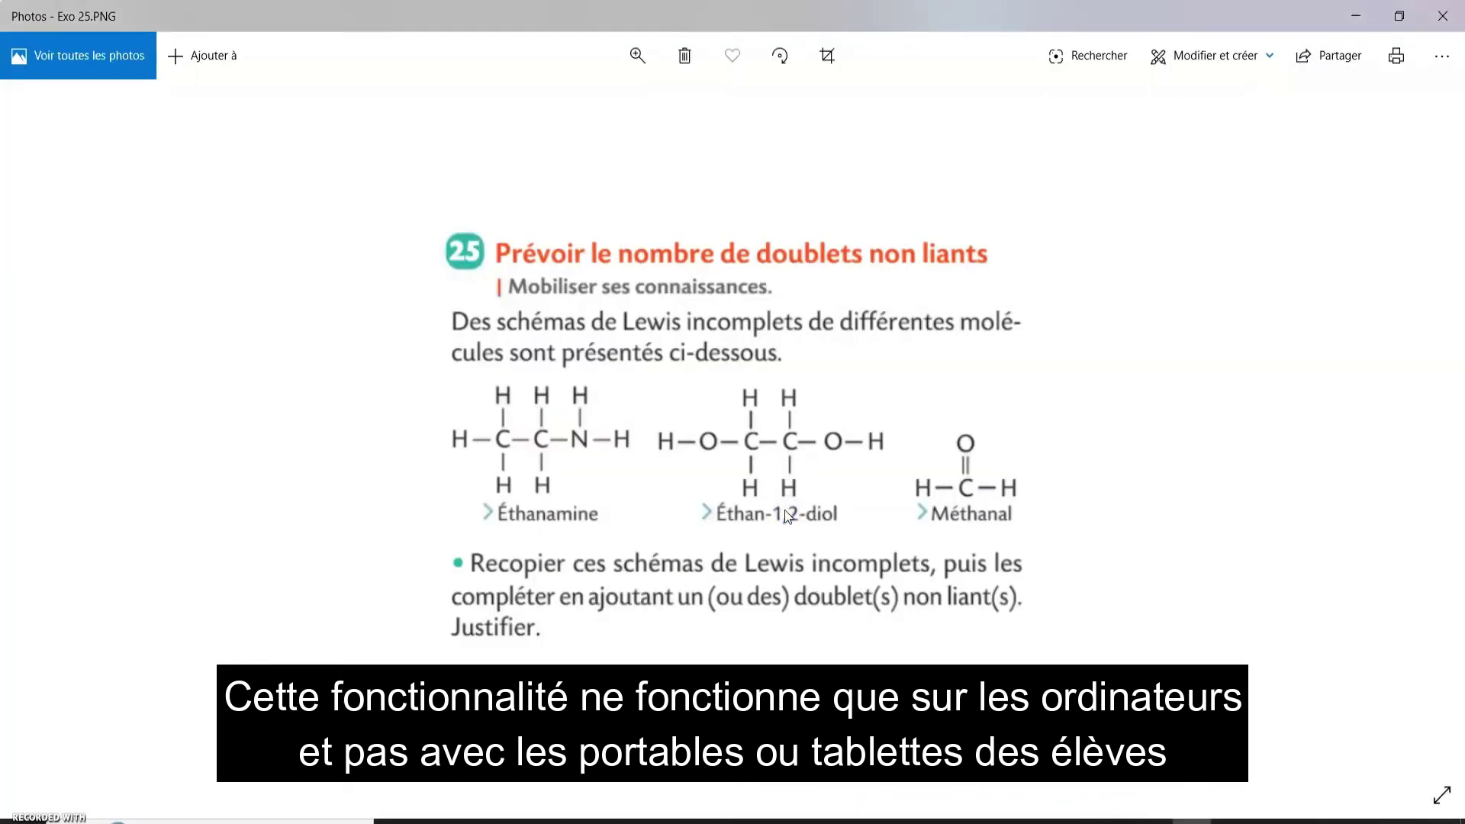
Switch back to the Zoom window with Testeur A's shared screen and take control of it
click(689, 363)
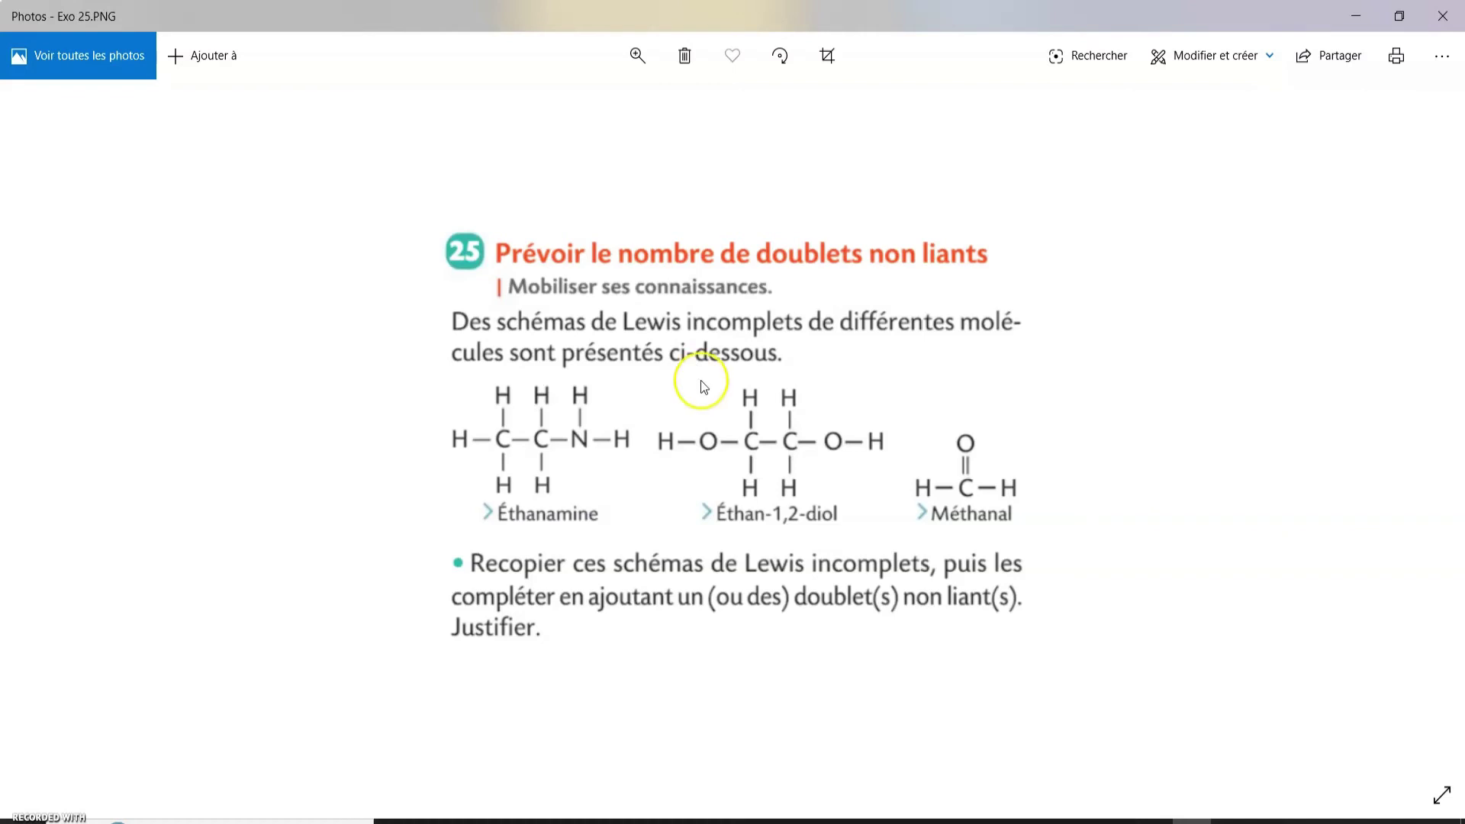
mouse_move(1162, 822)
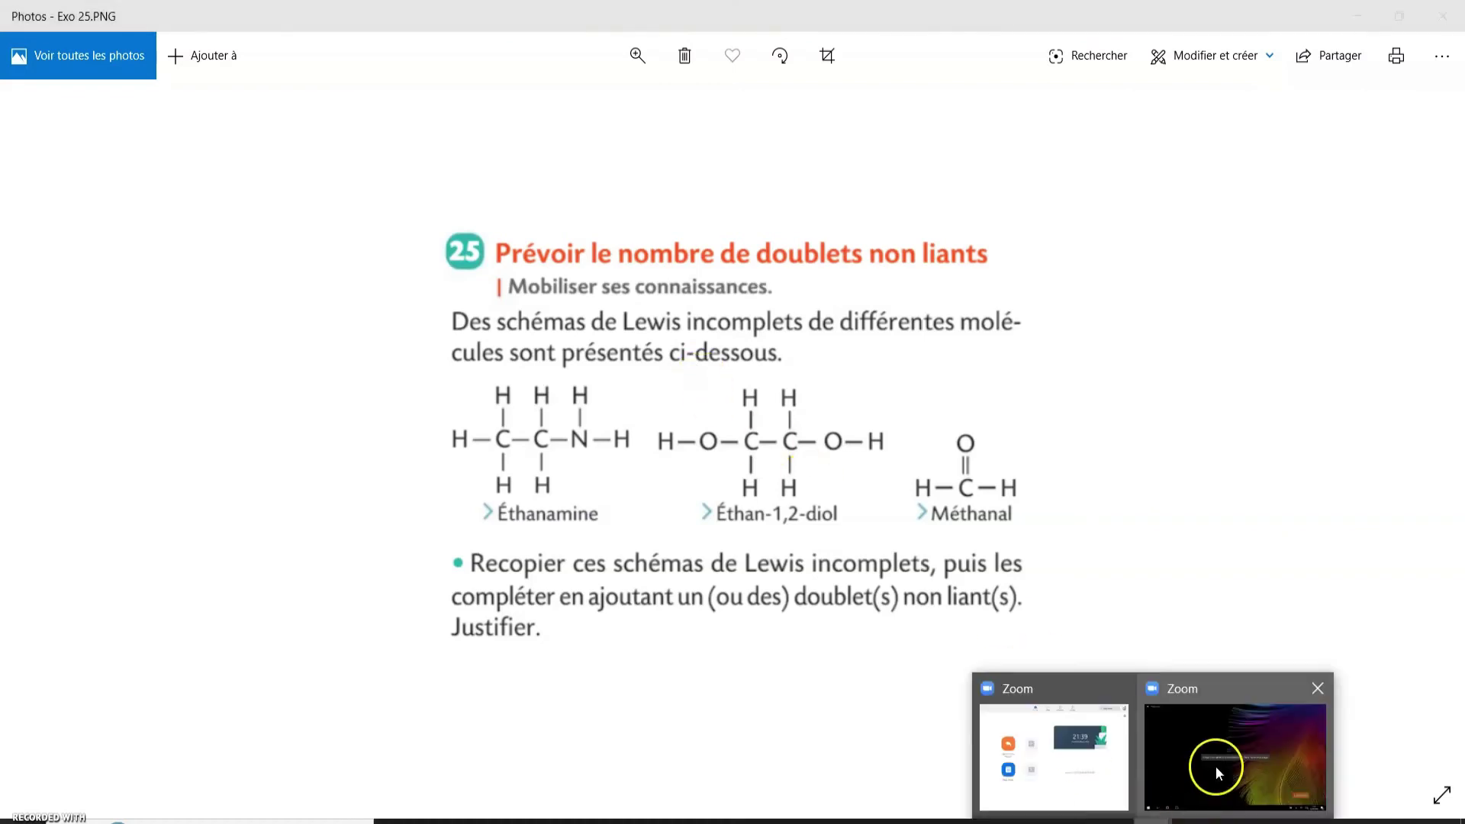
click(1256, 740)
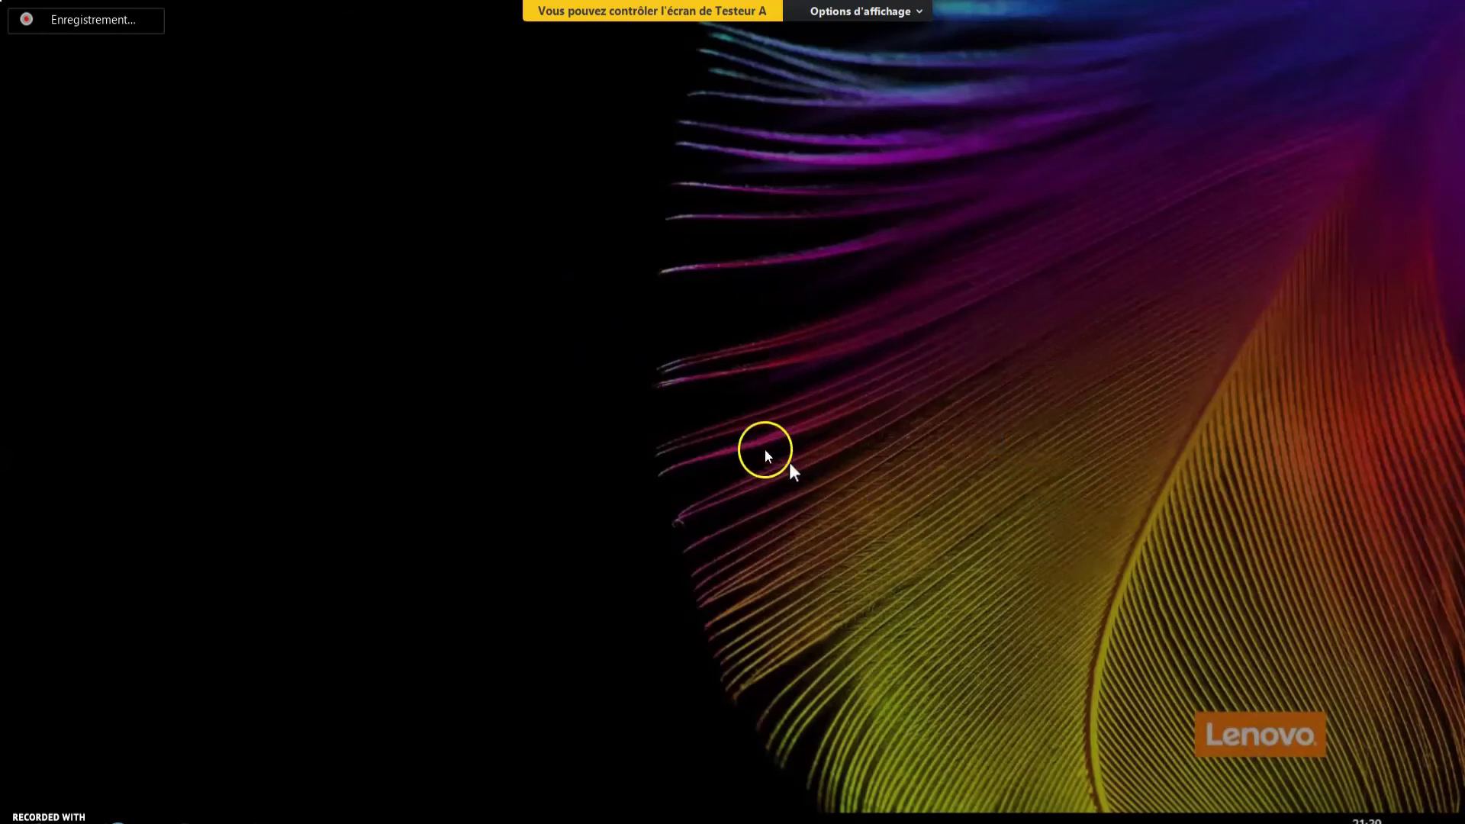
click(796, 474)
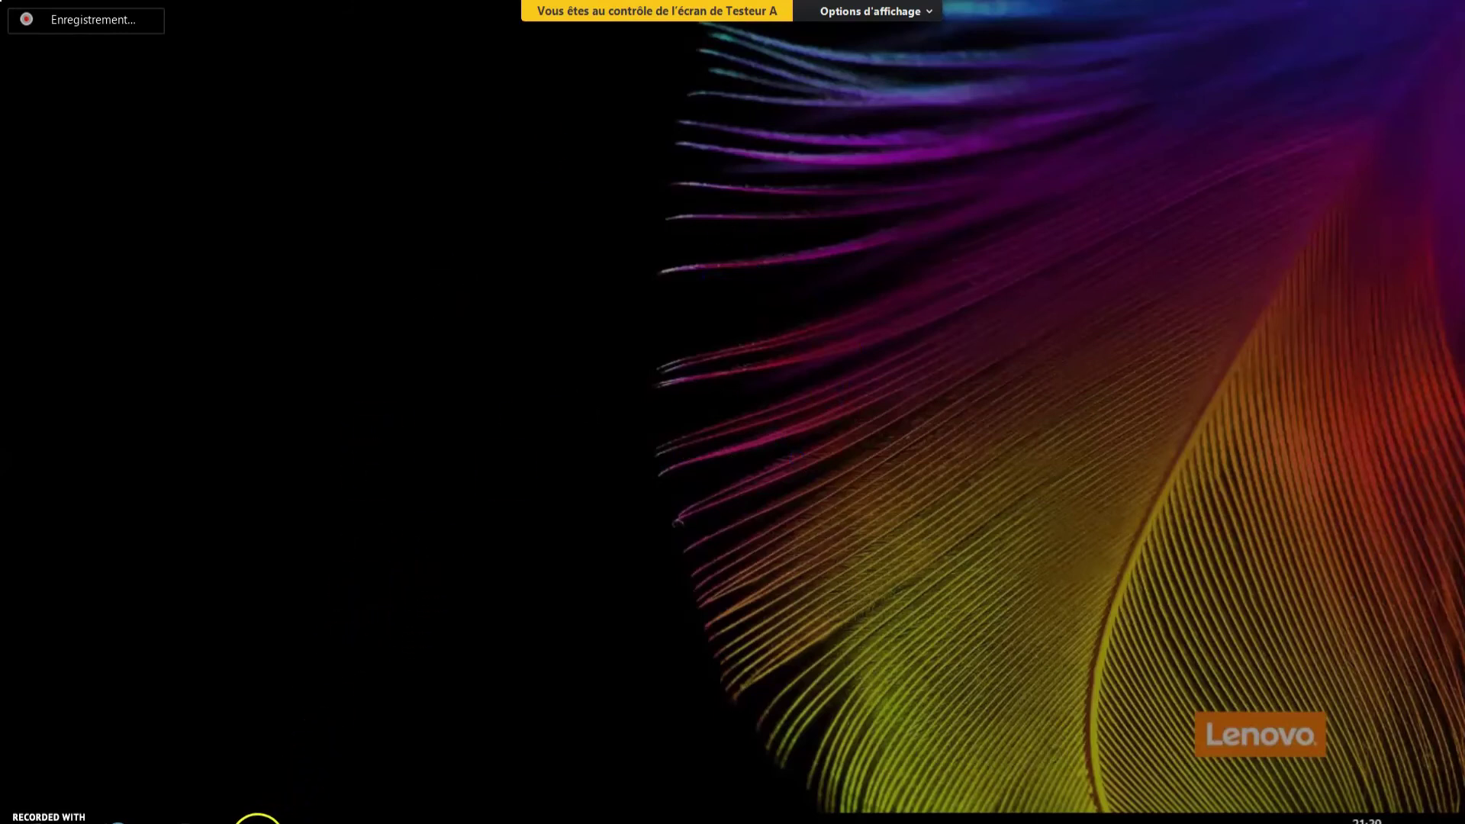
Display all open windows on Testeur A's computer and stop the participant's screen share
click(261, 818)
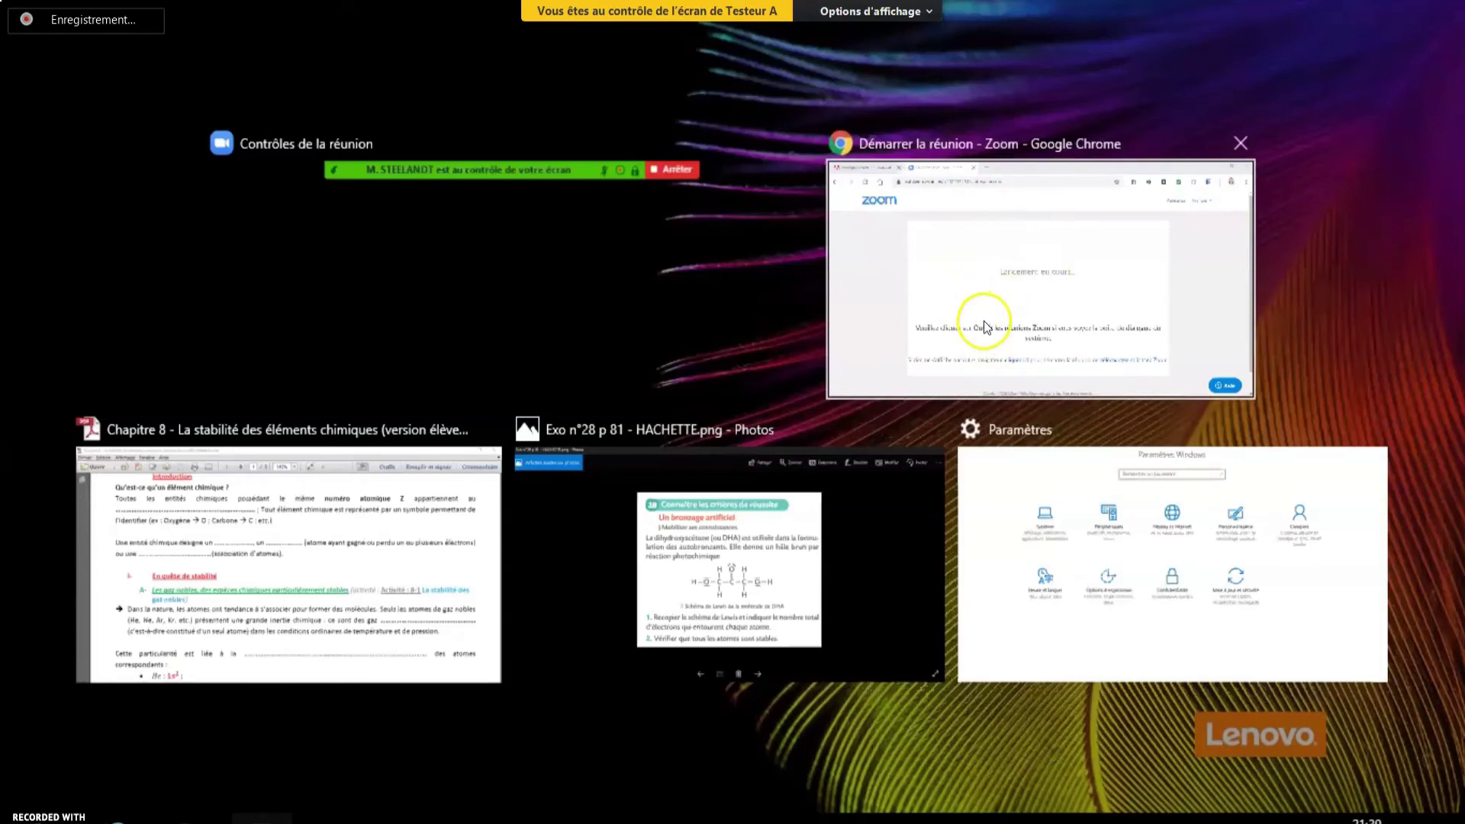
click(870, 12)
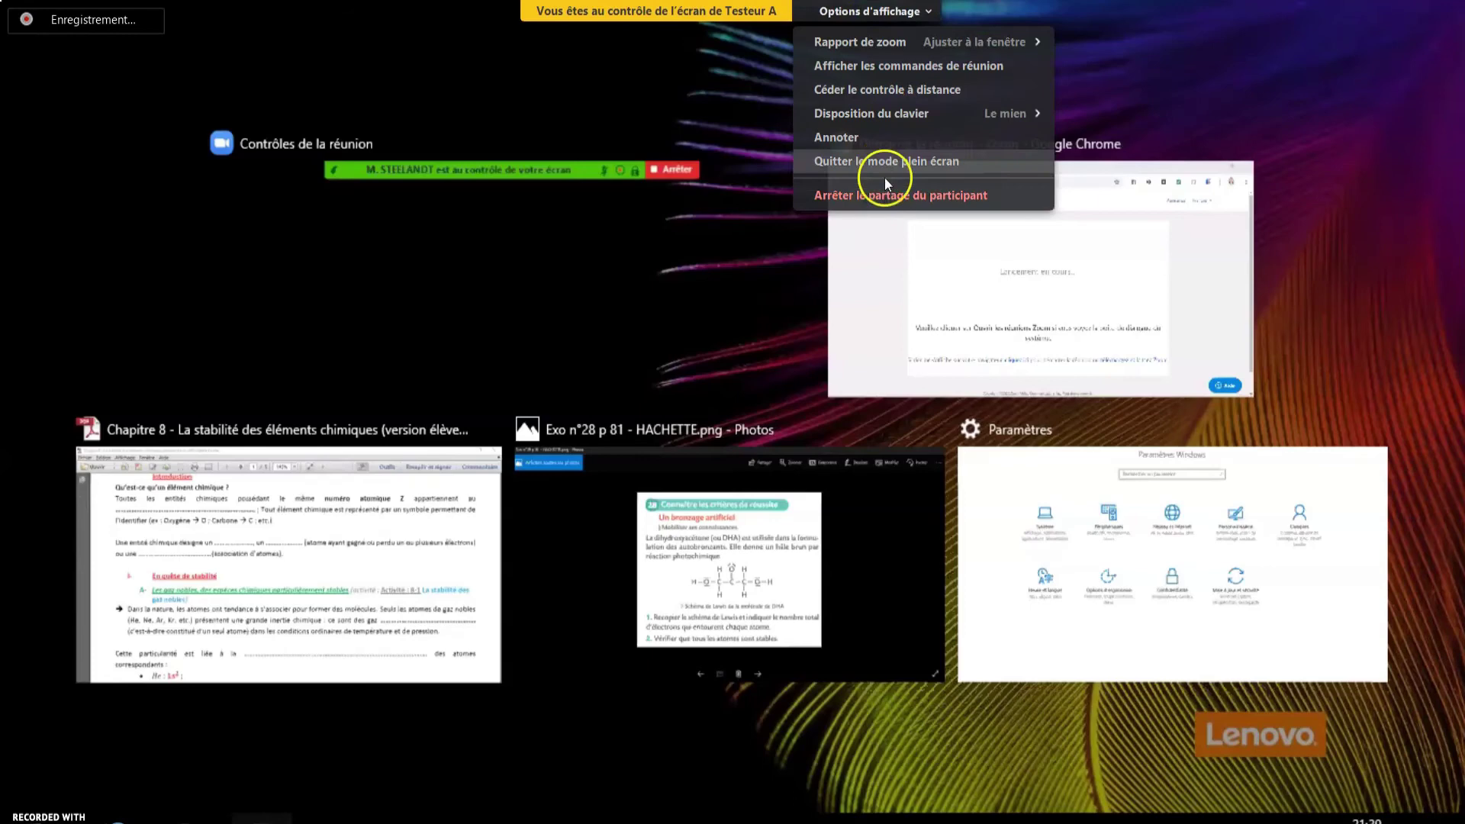
click(888, 197)
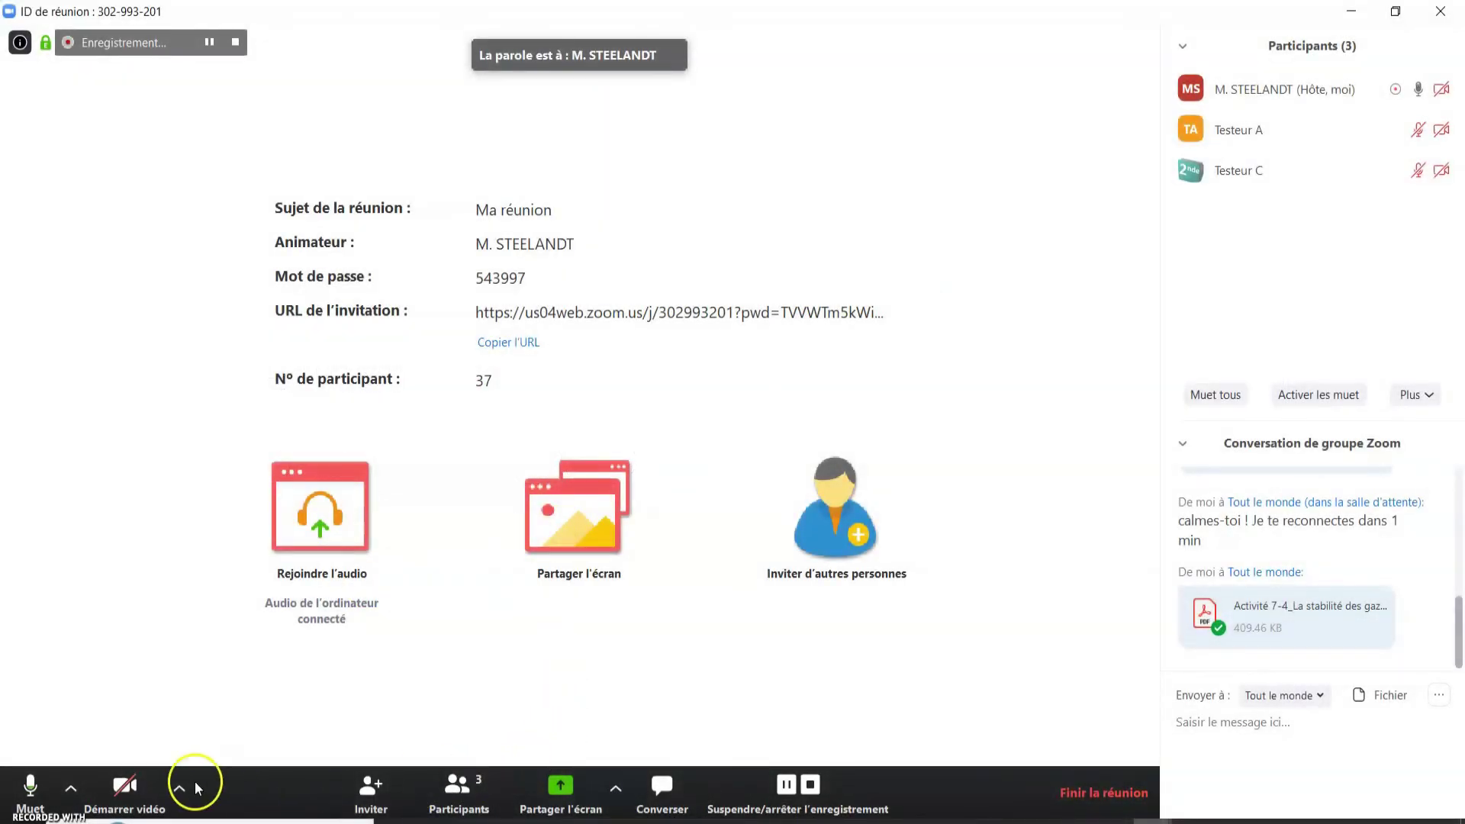
Turn on the host's own video and open the options of Testeur C's video tile
key(alt+v)
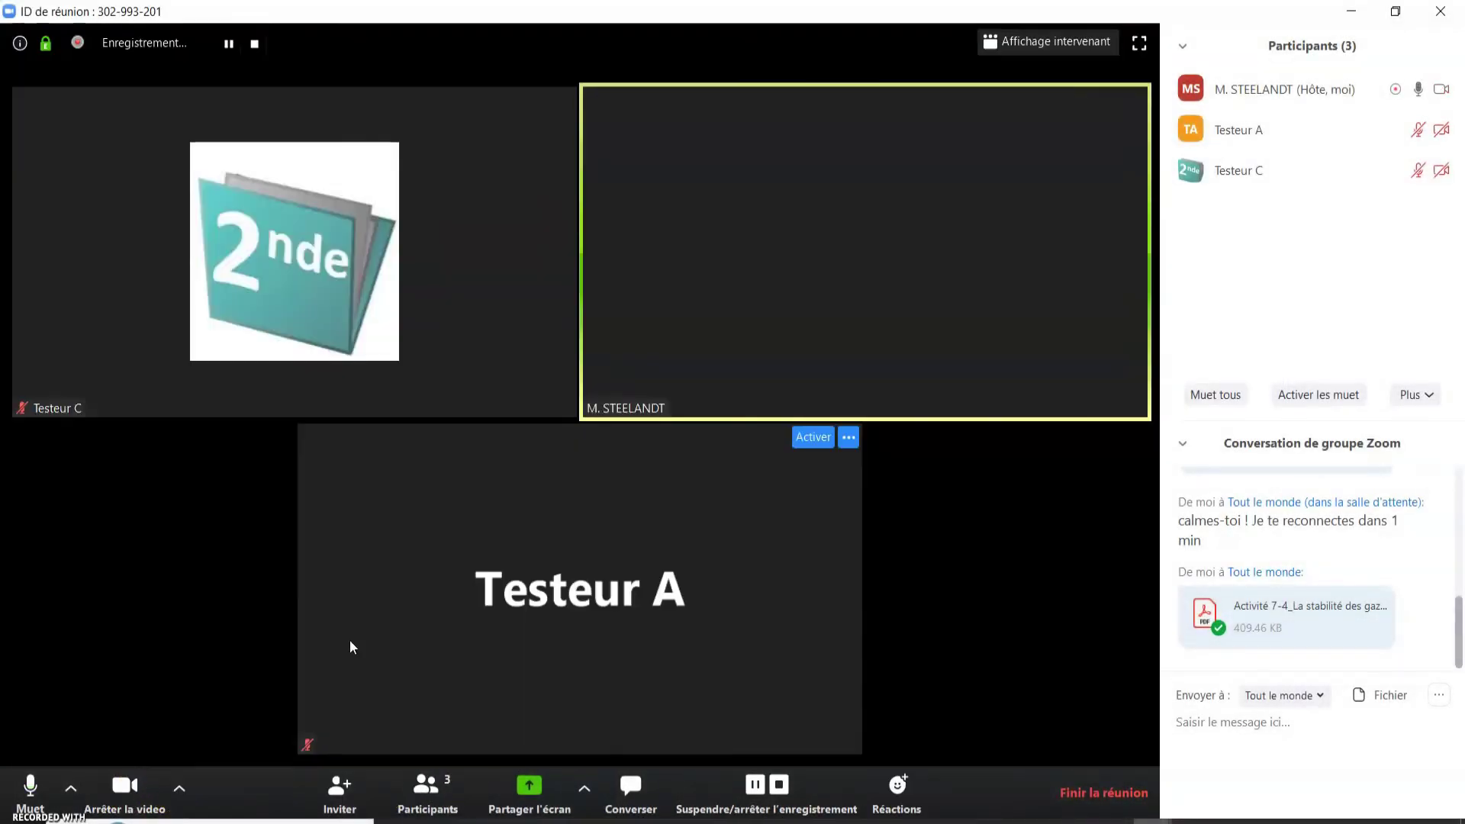
mouse_move(366, 484)
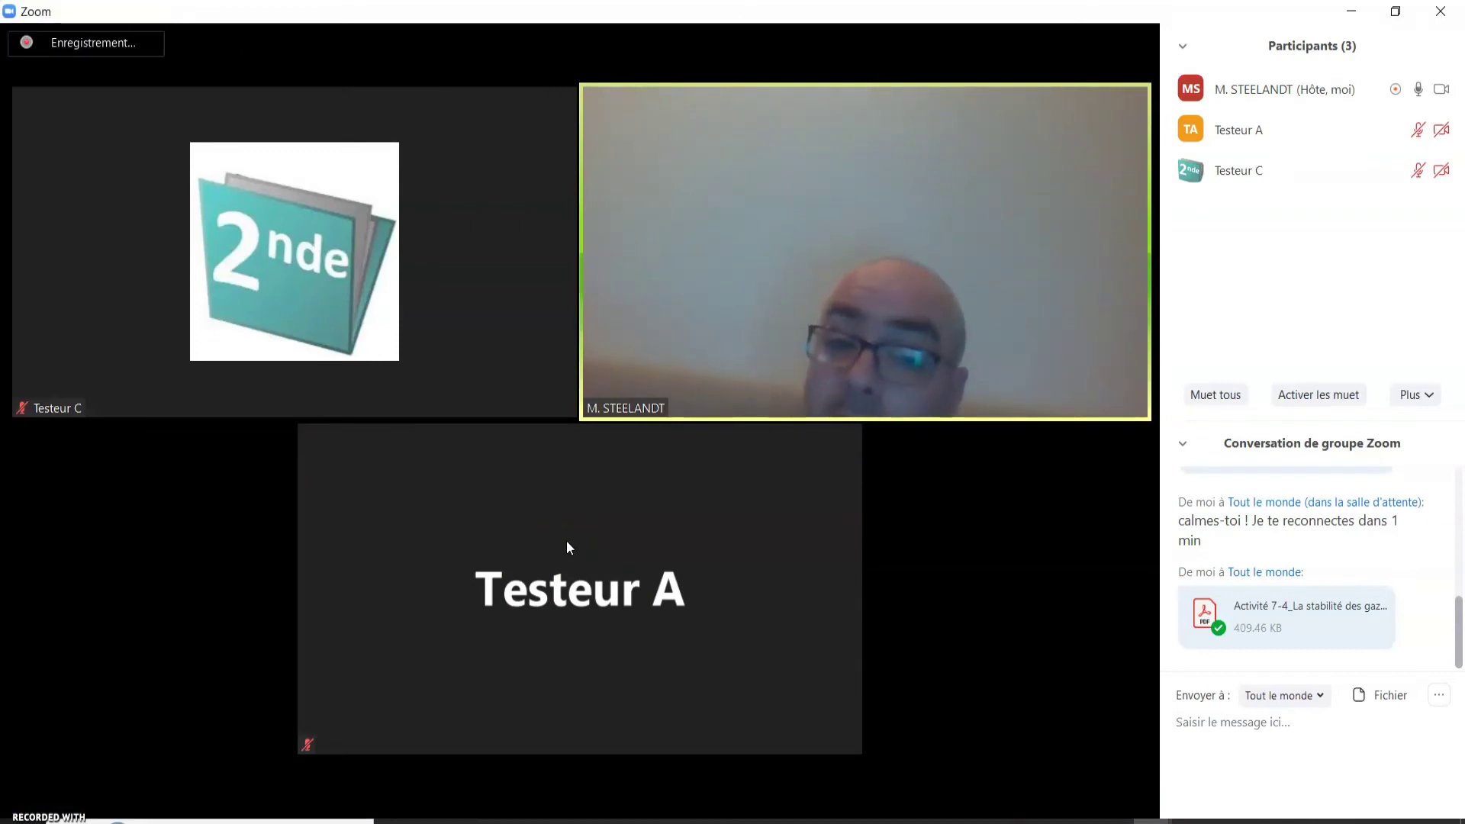
click(574, 517)
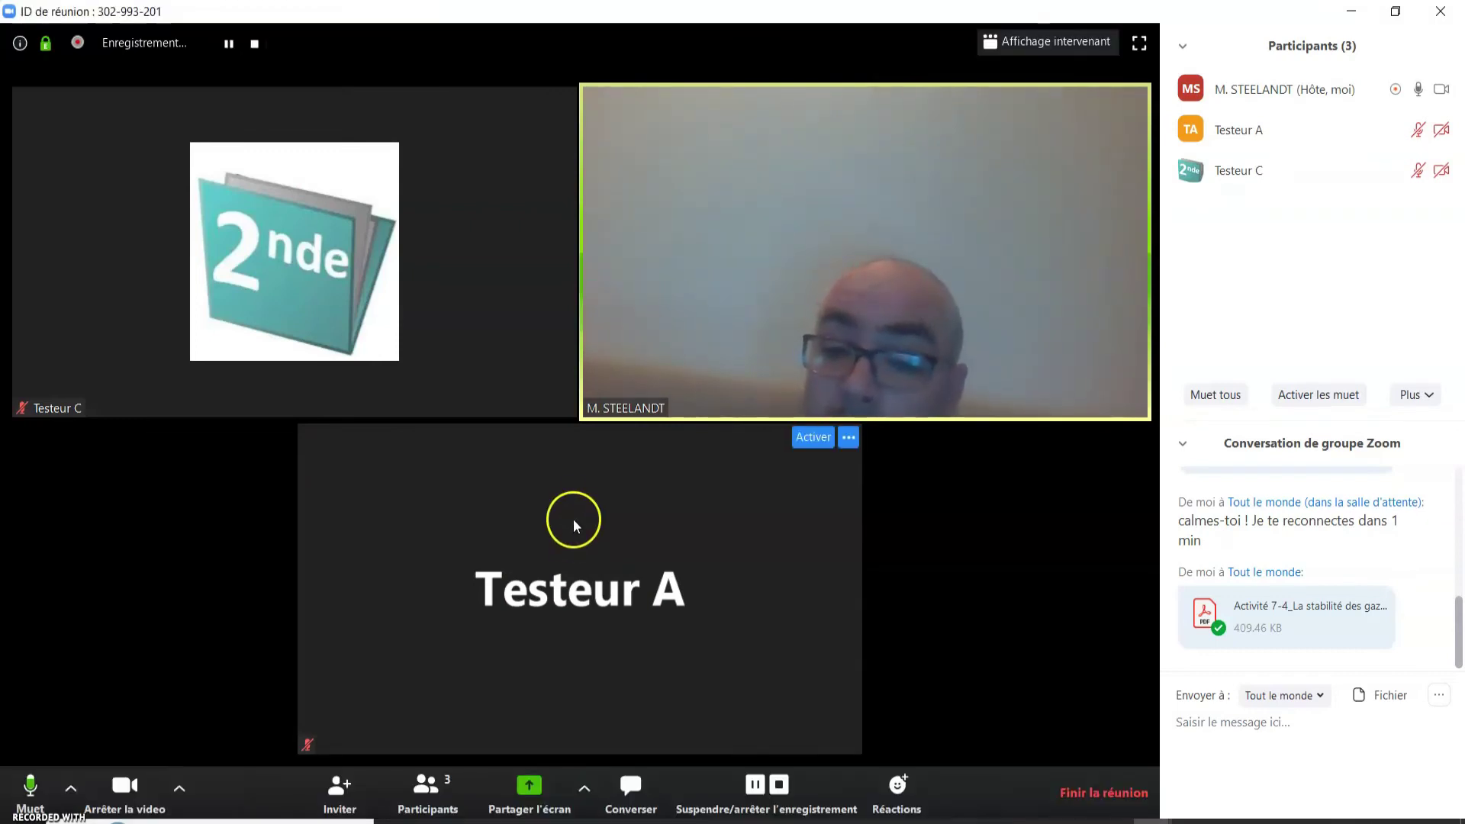
click(877, 461)
mouse_move(502, 205)
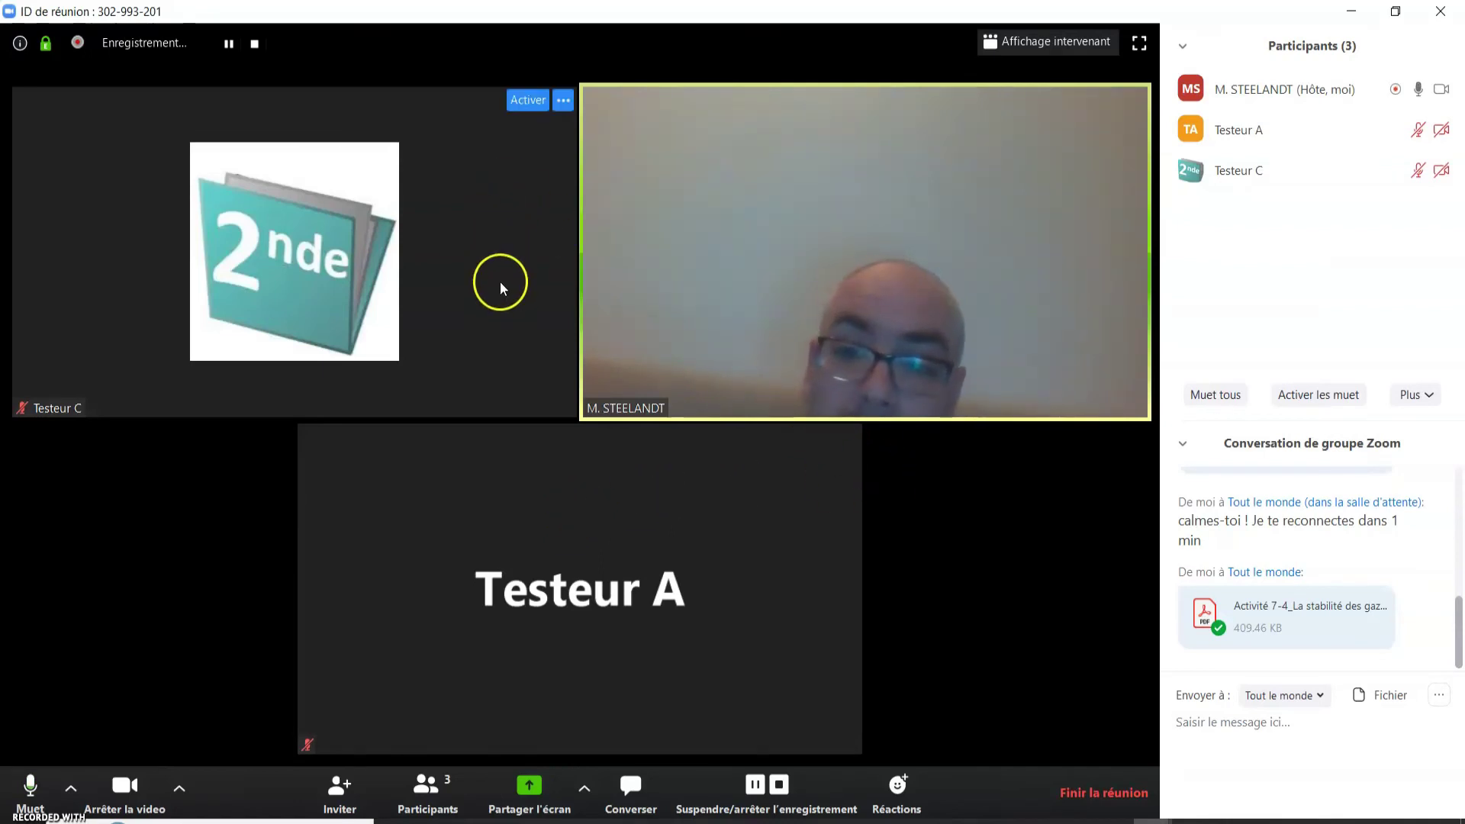
click(562, 104)
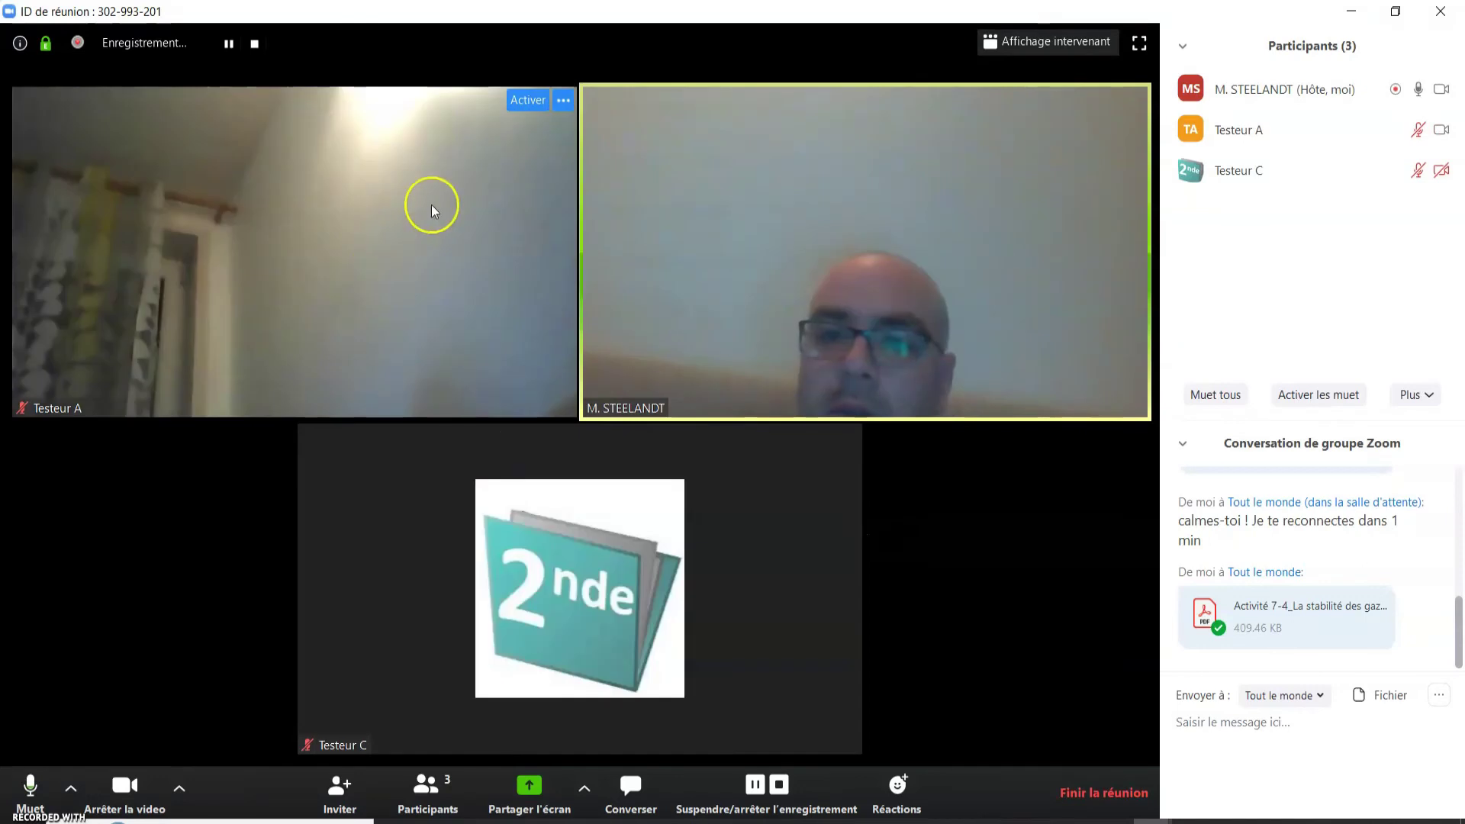
Pin Testeur A's video in the main view and unpin it
click(567, 99)
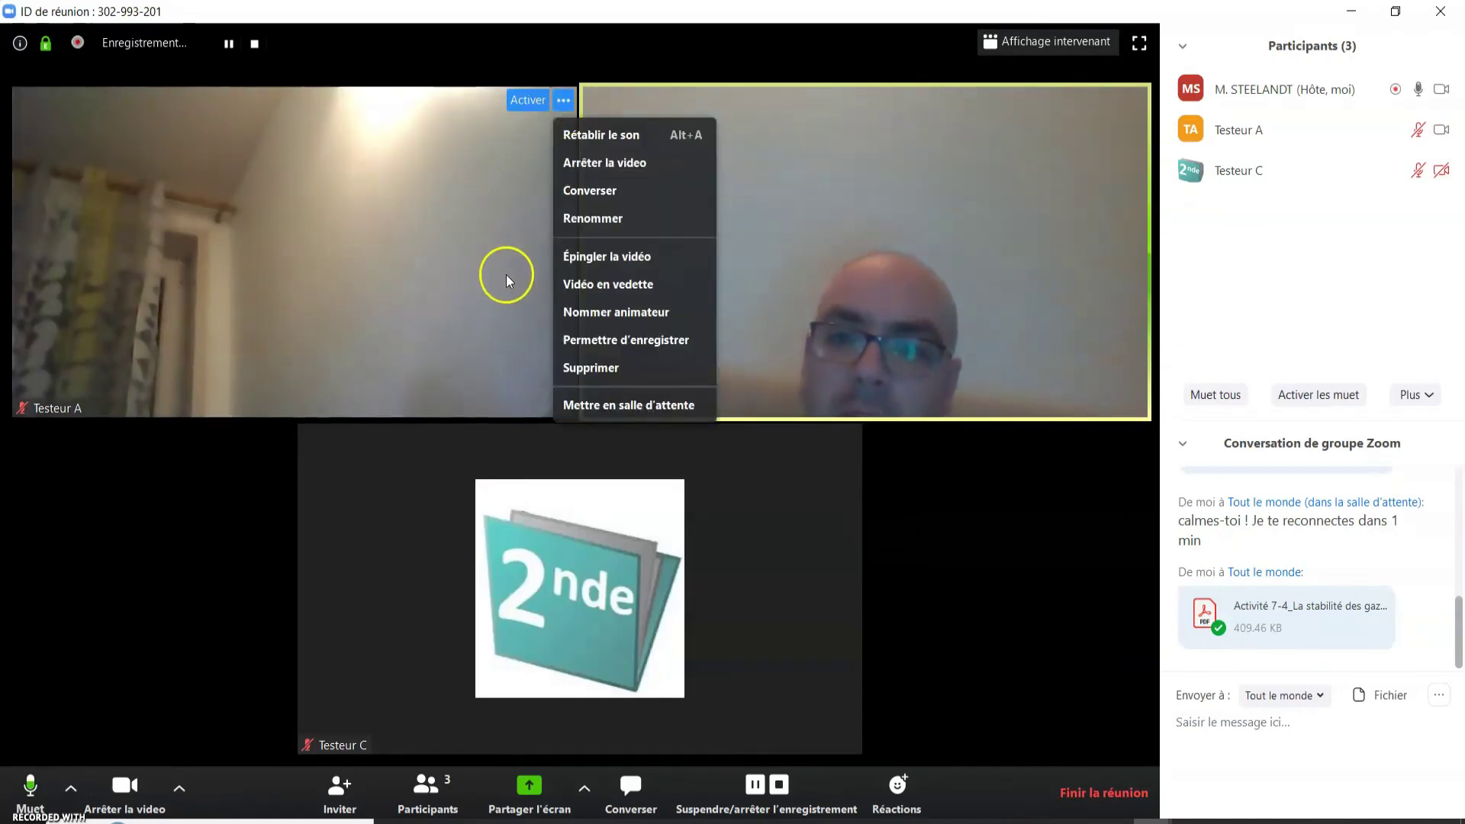
click(598, 260)
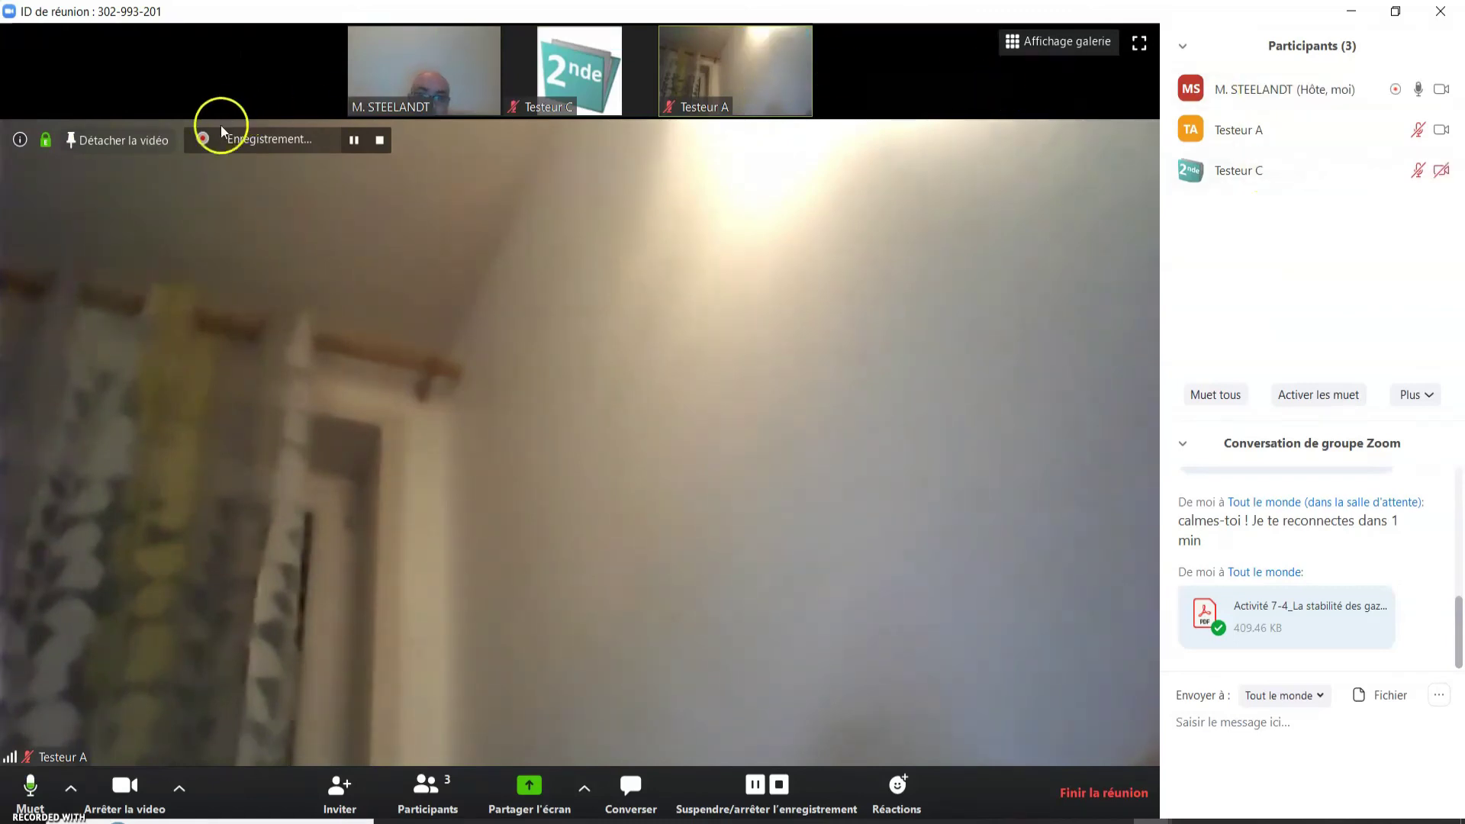
click(127, 146)
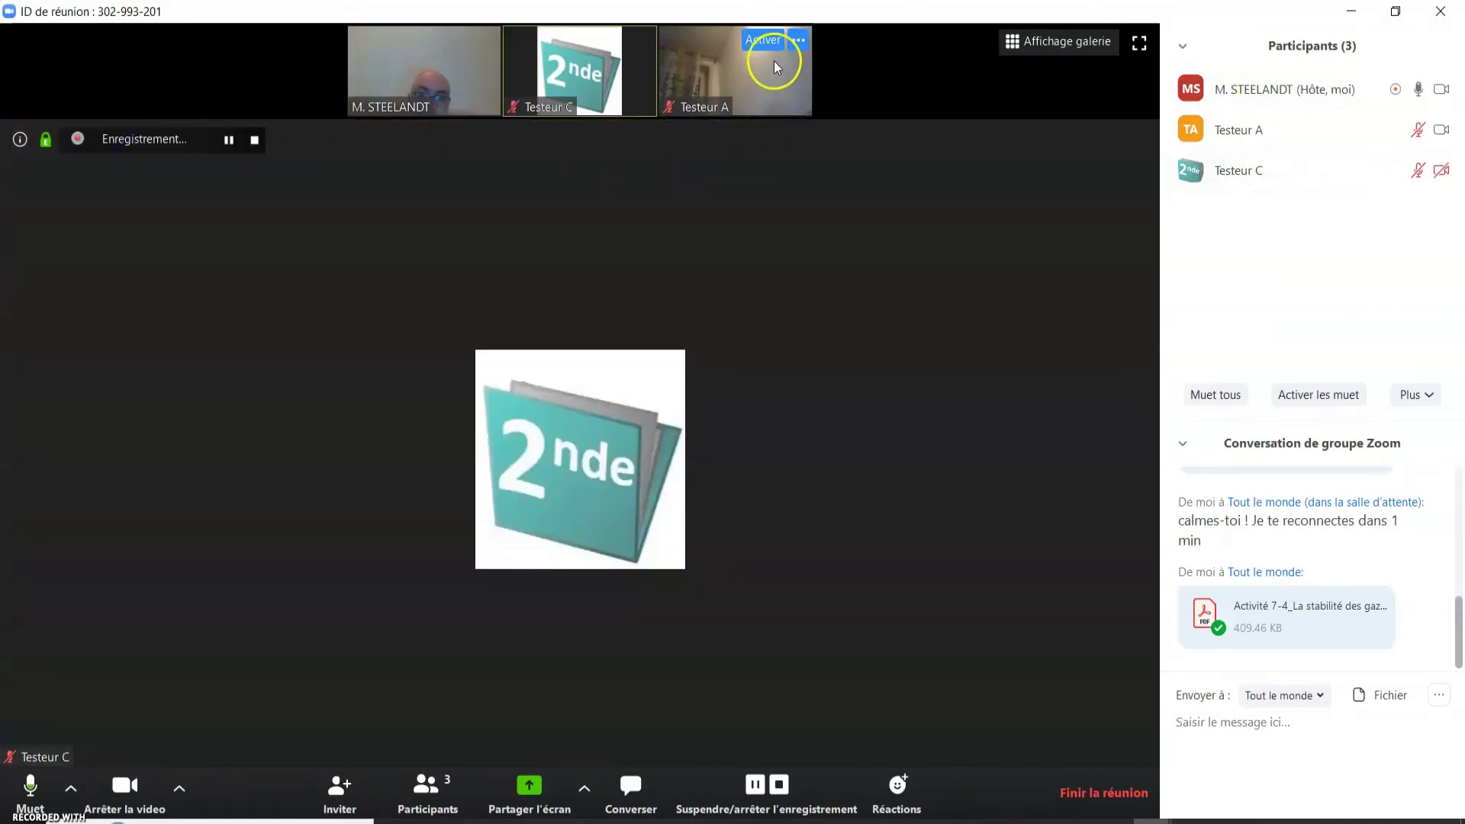
Spotlight Testeur A's video for all participants and cancel the spotlight
mouse_move(1282, 141)
click(1421, 130)
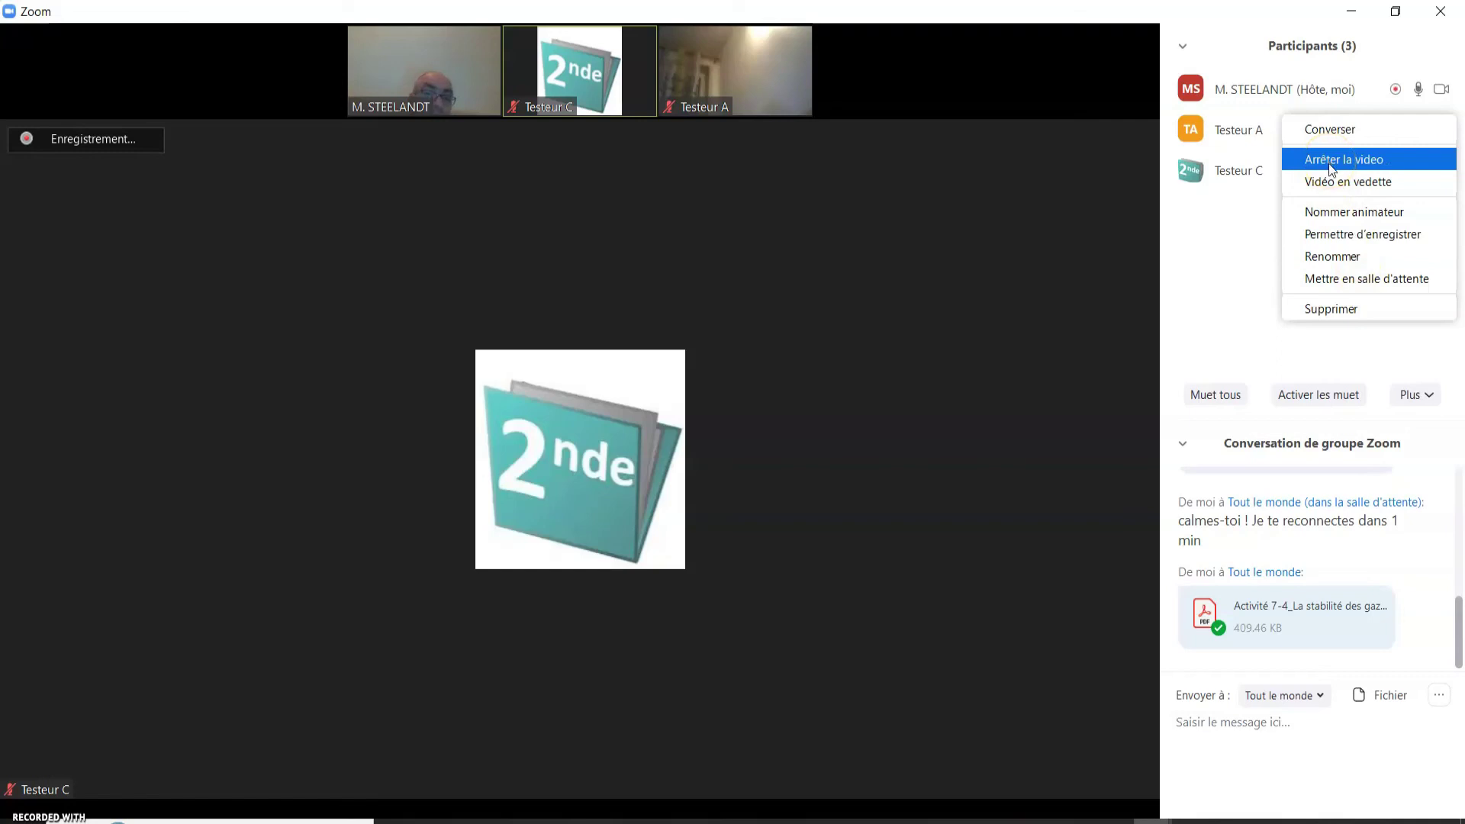
click(1326, 185)
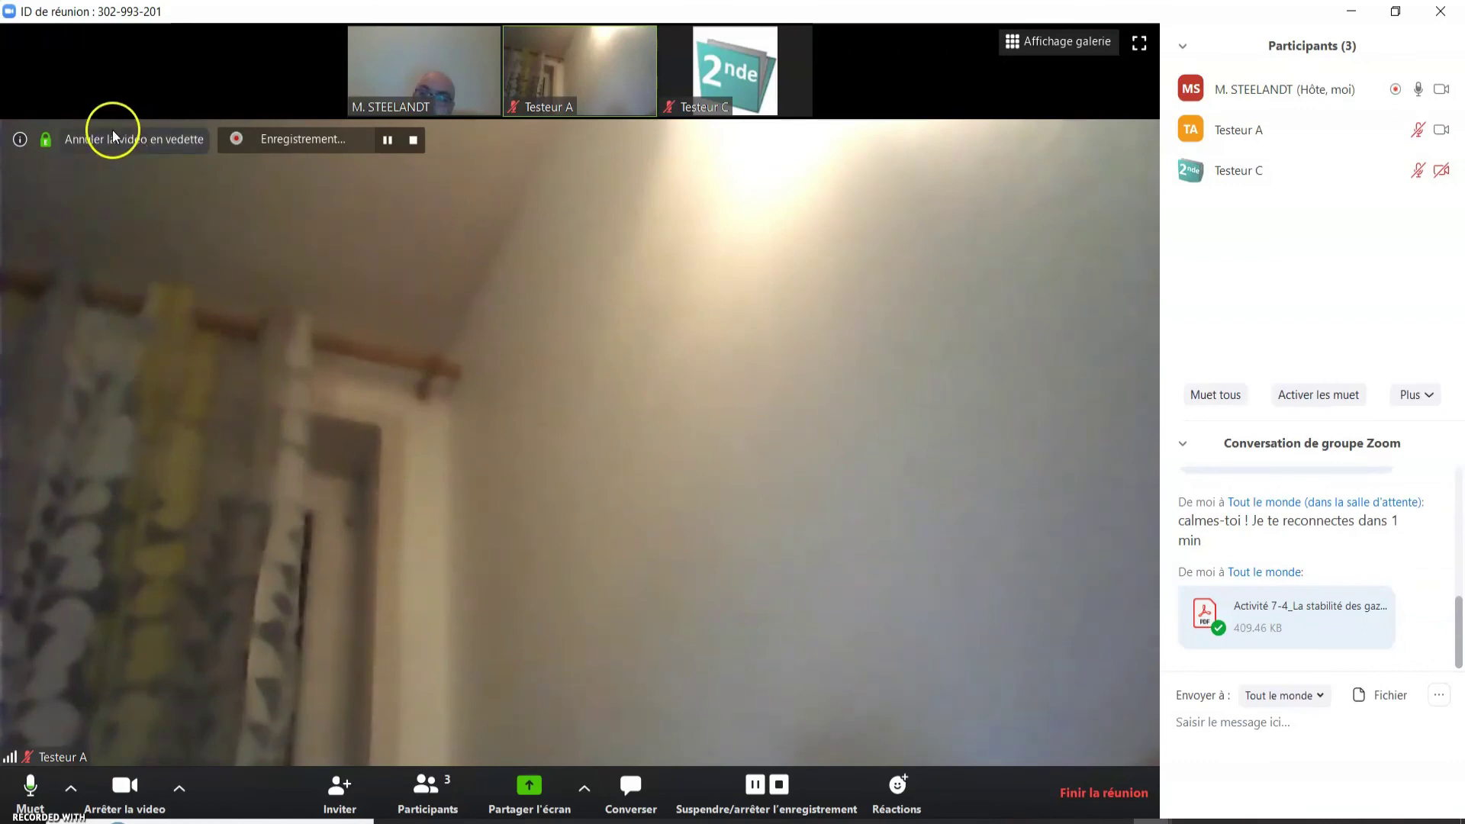
click(111, 140)
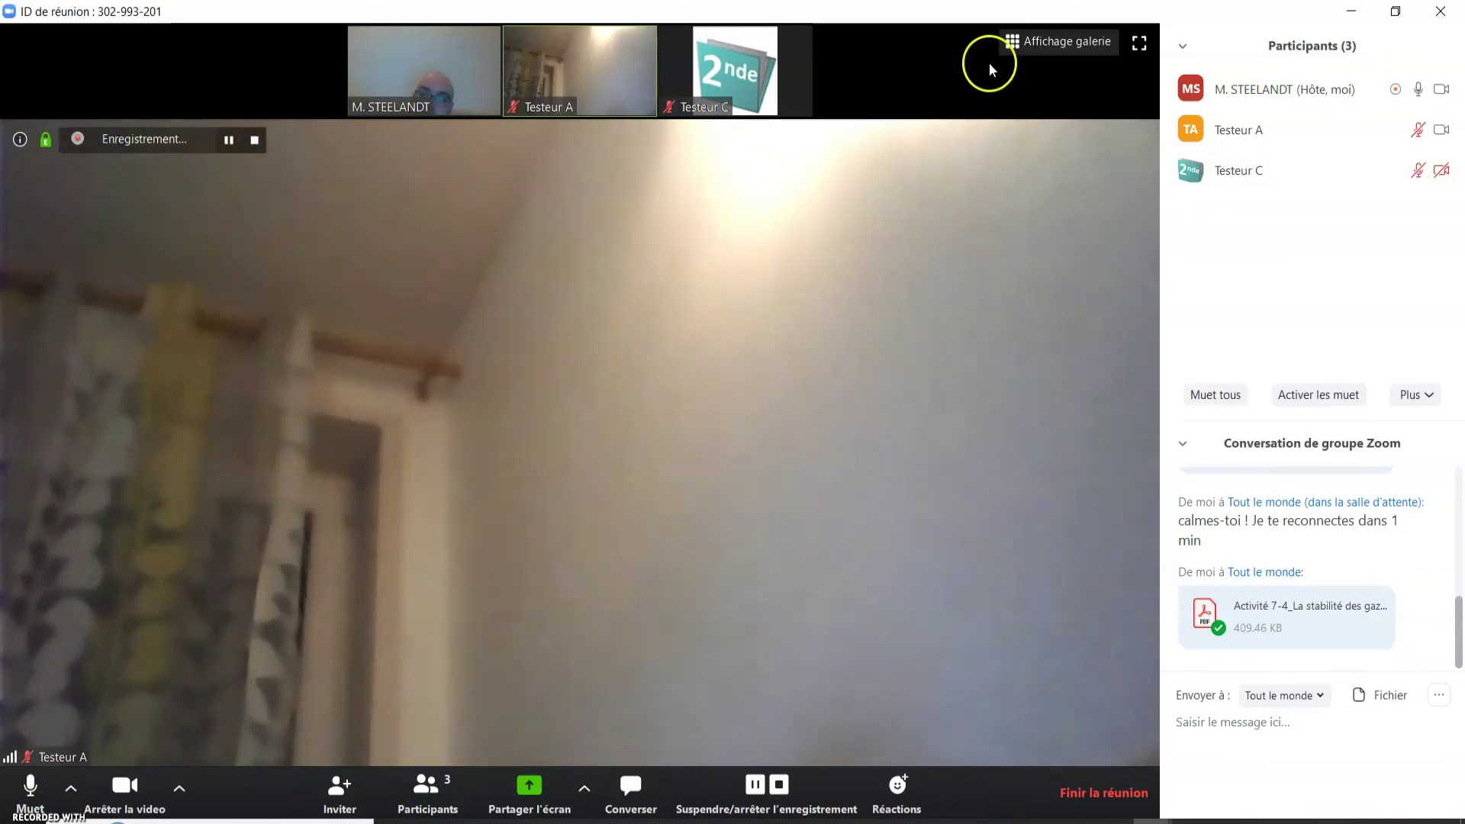
Switch the meeting layout from gallery view to speaker view and back to gallery view
click(1039, 39)
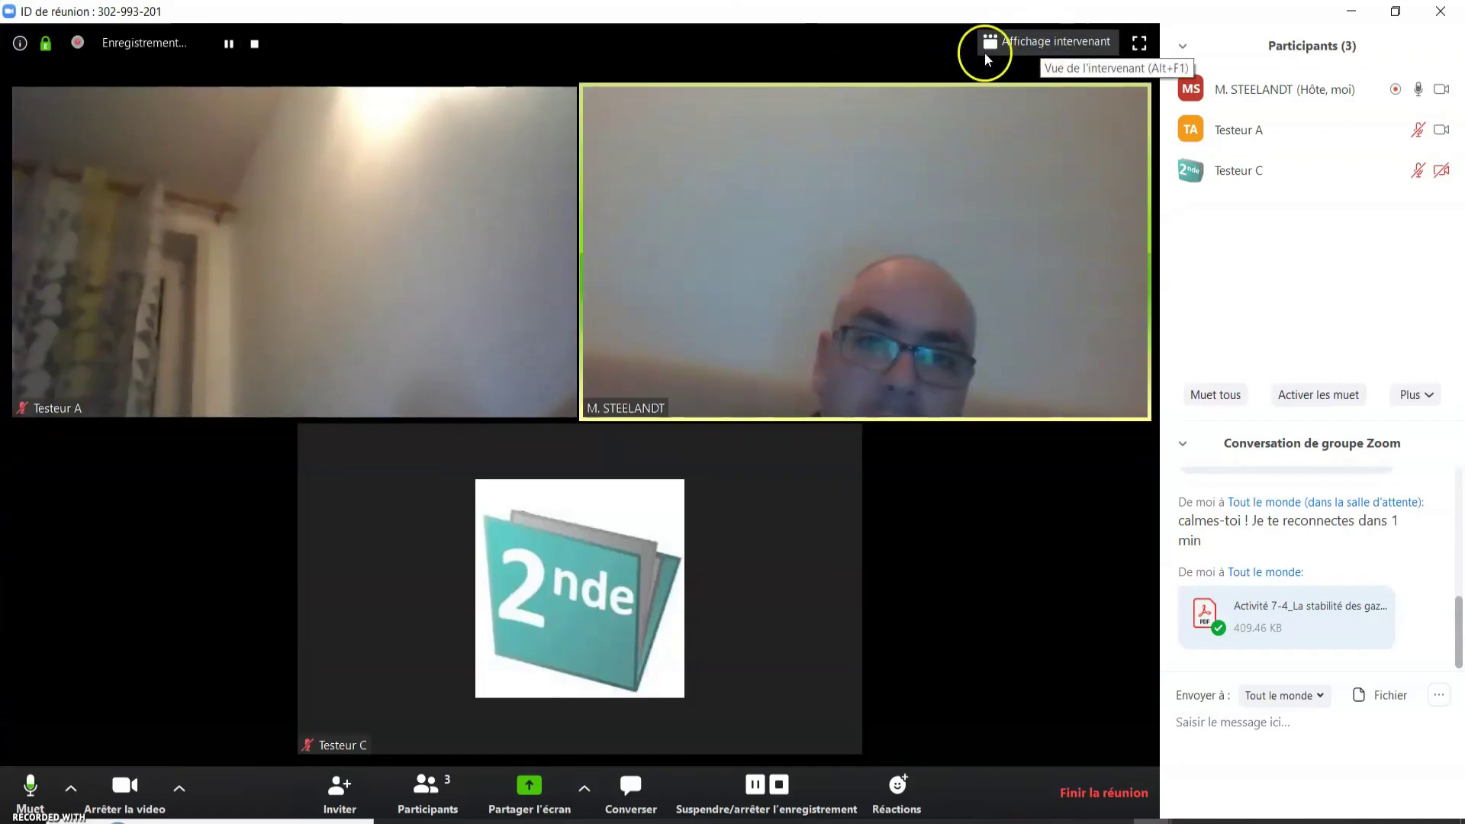
click(1009, 44)
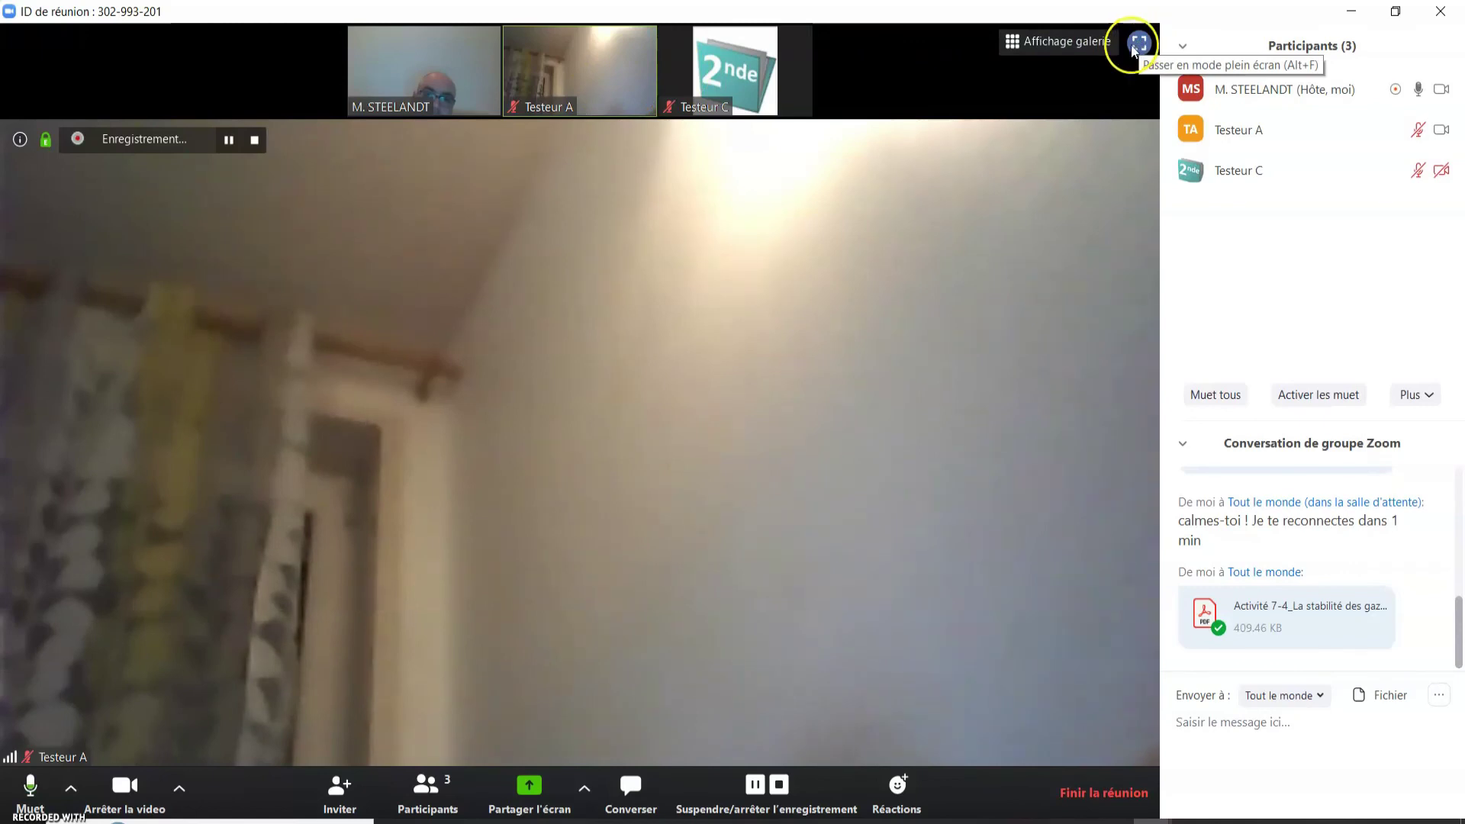
click(1012, 43)
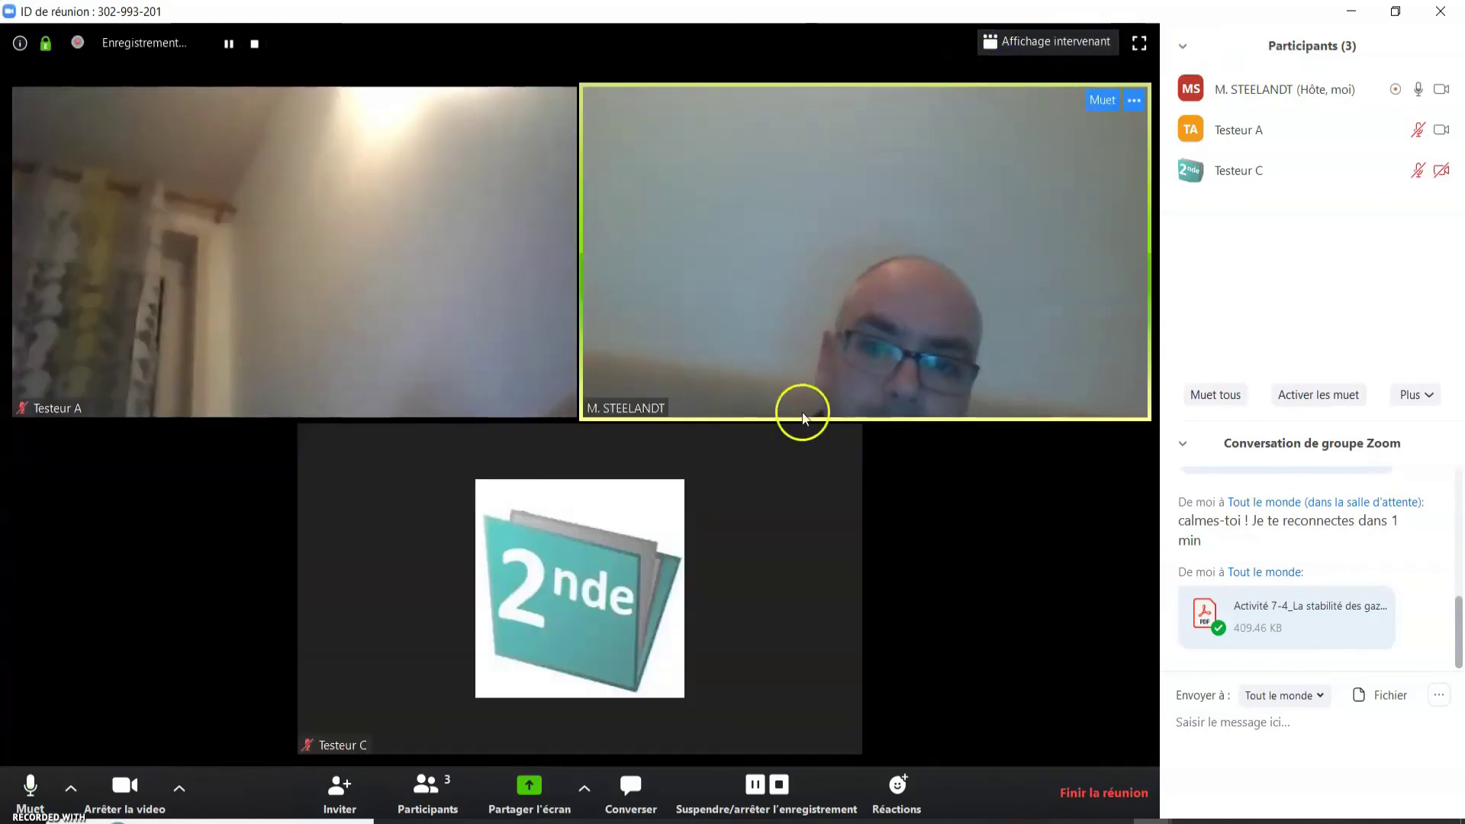
Send an applause reaction and a thumbs-up reaction in the meeting
click(897, 787)
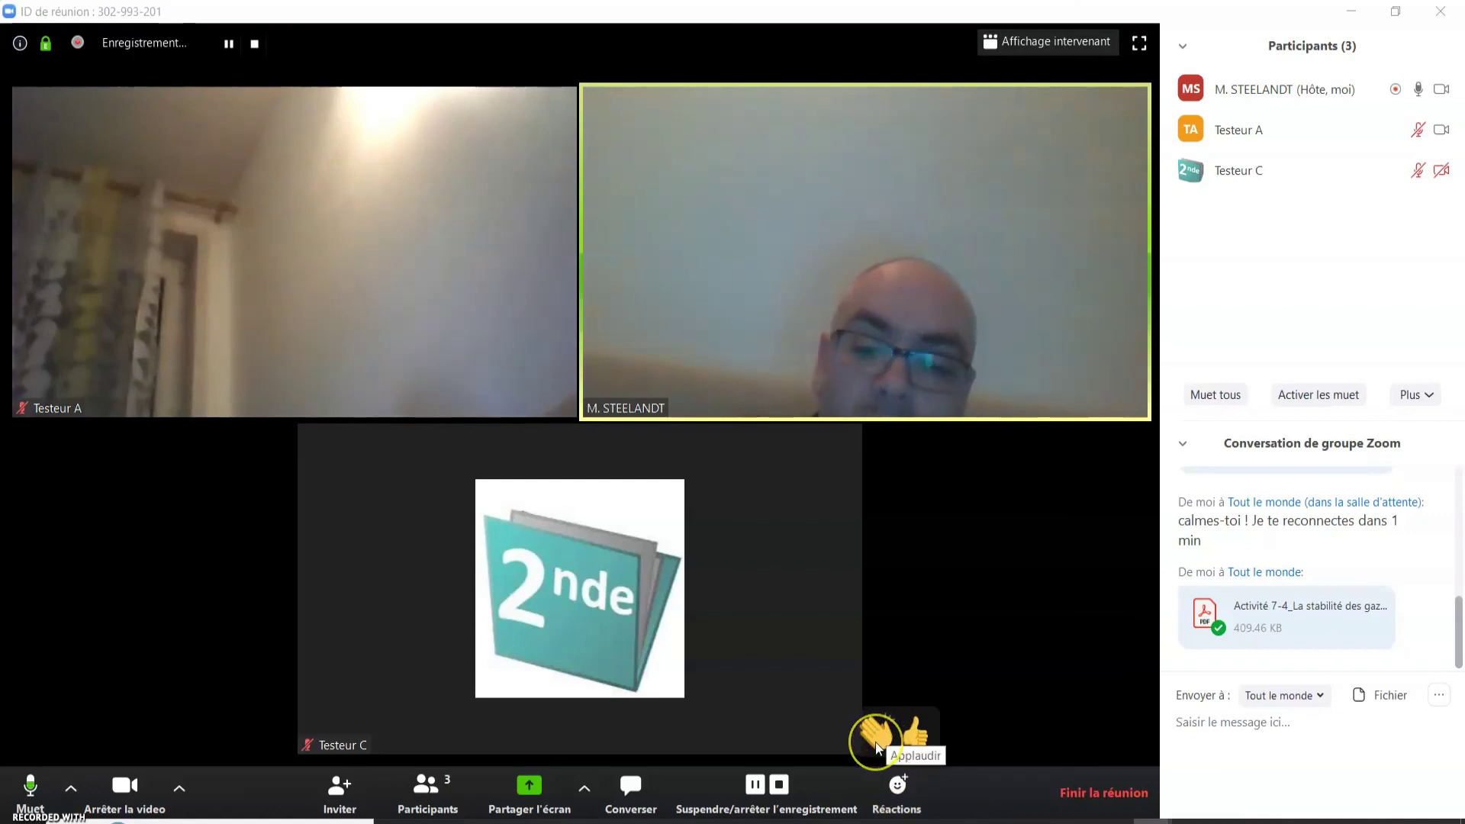
click(877, 739)
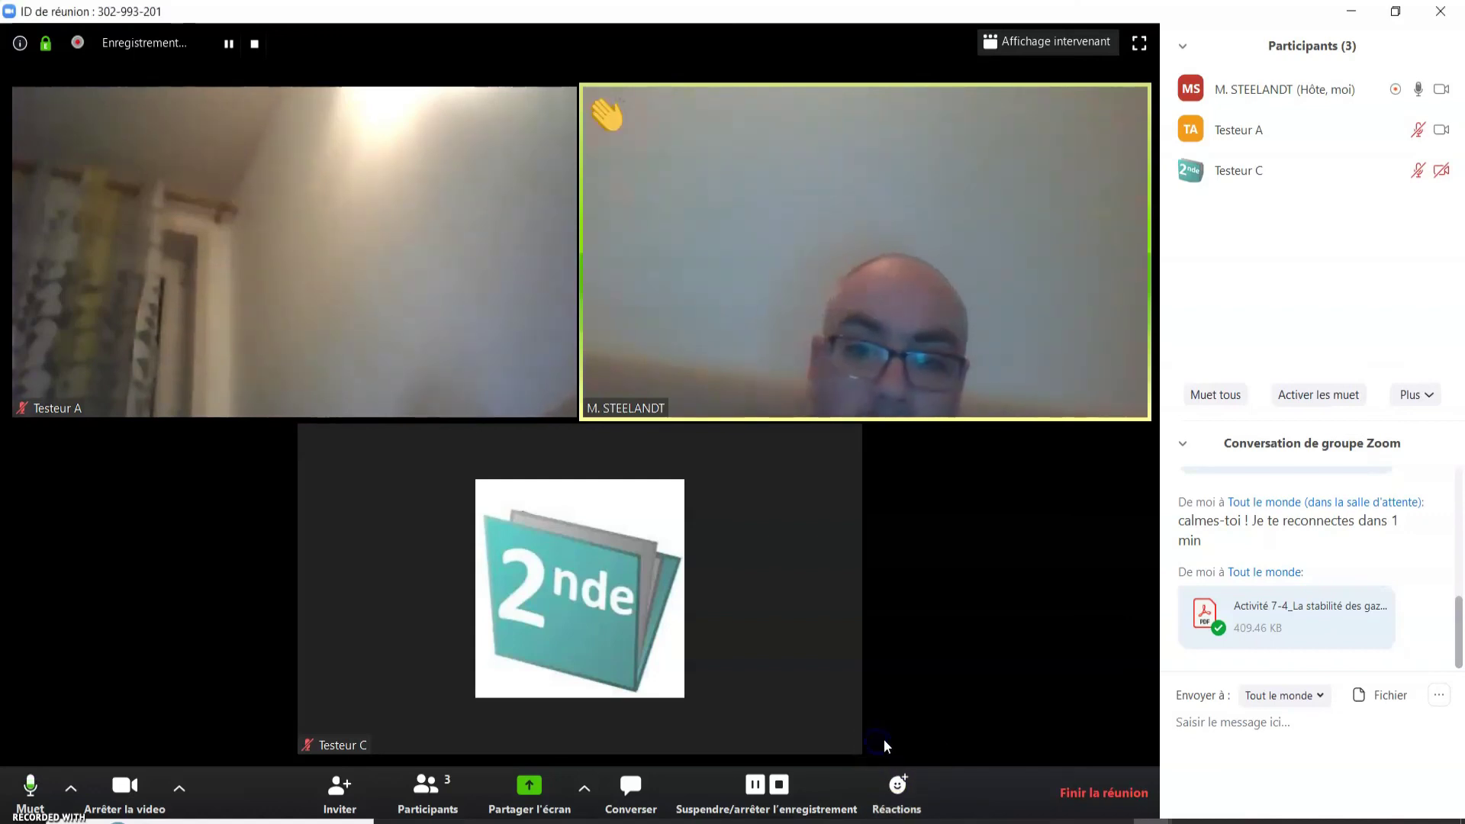
click(921, 738)
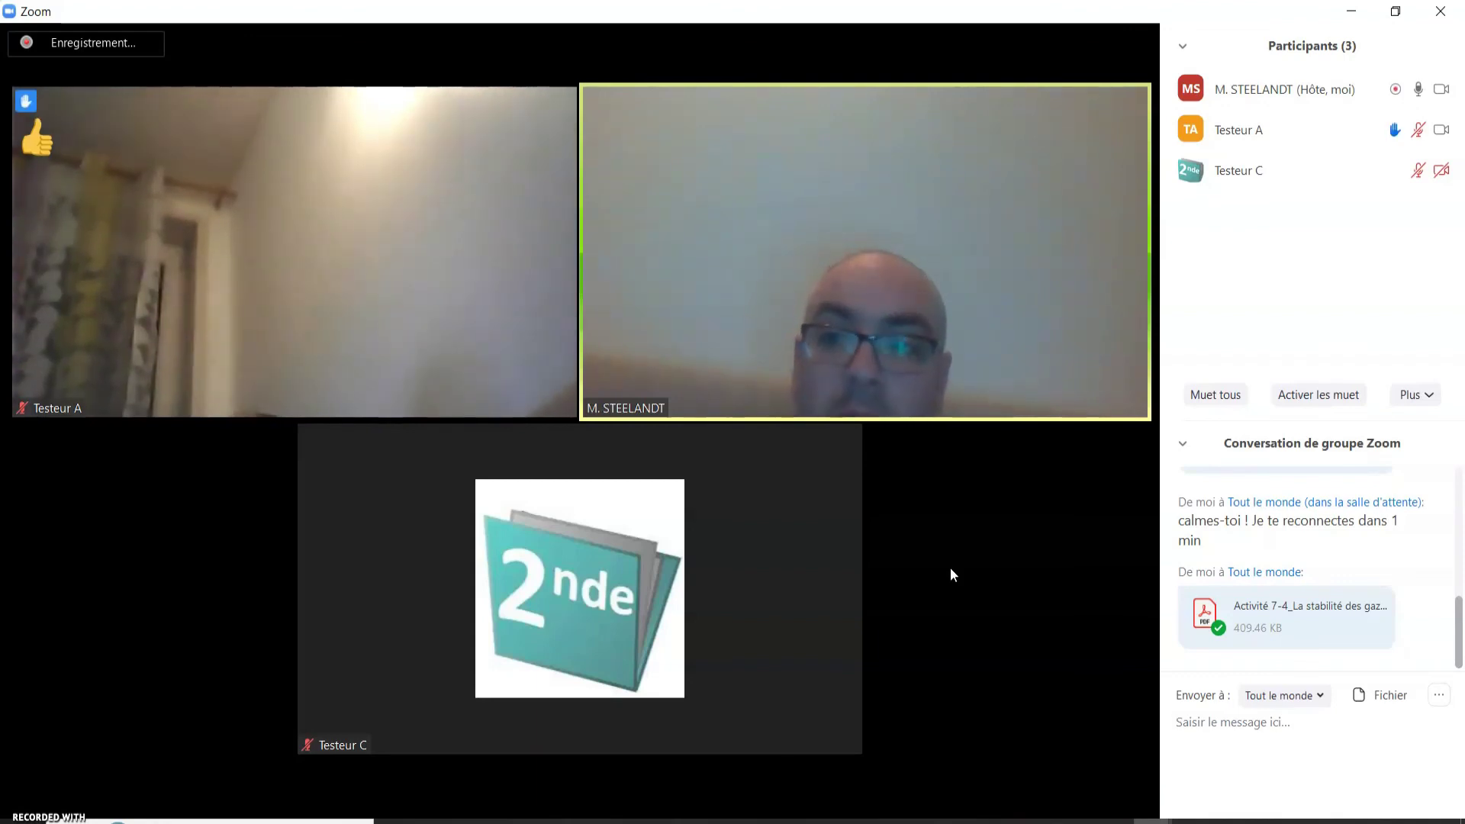
Lower Testeur A's raised hand in the participant list
mouse_move(1353, 116)
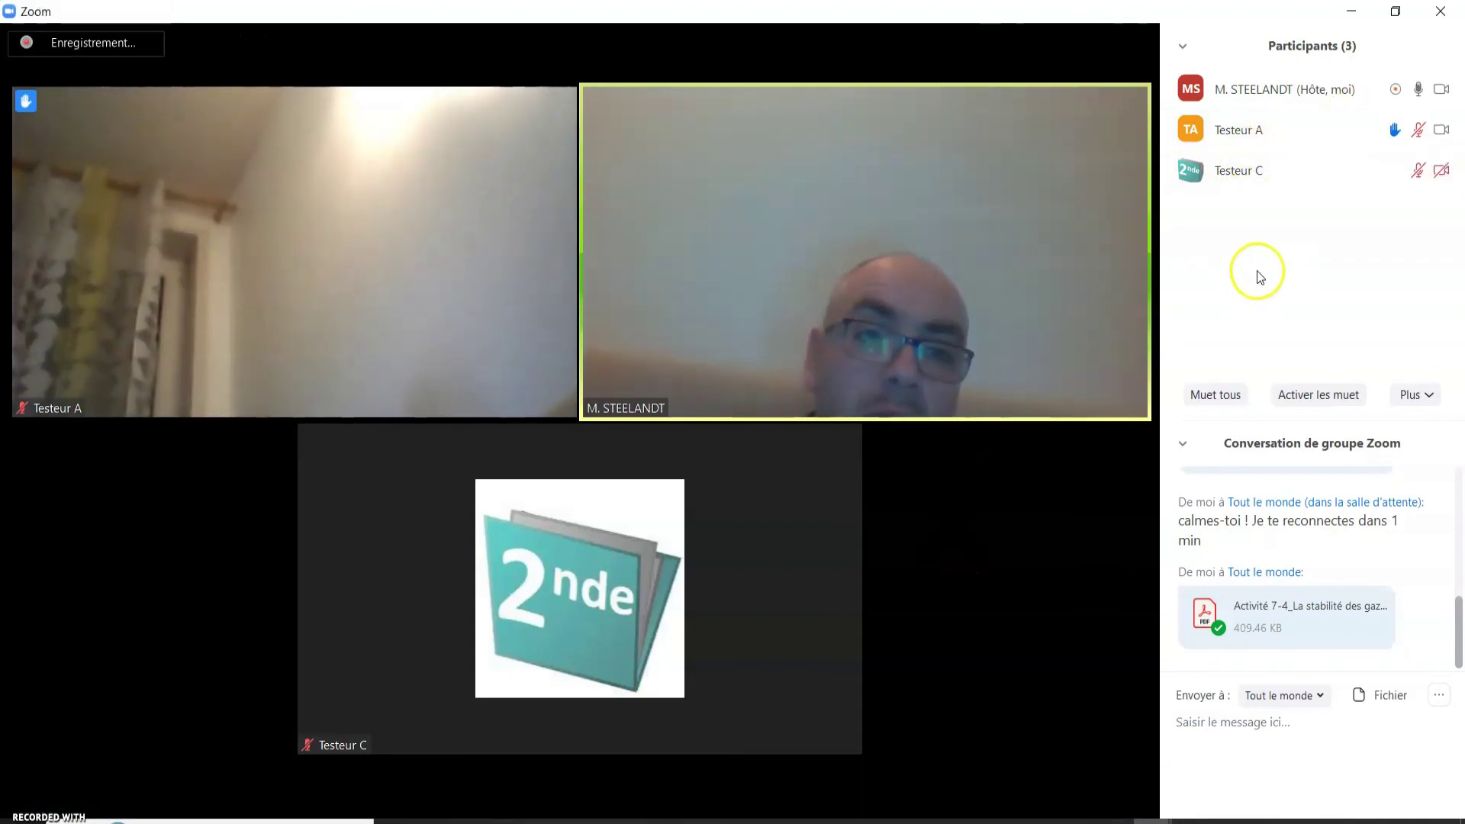
click(1284, 142)
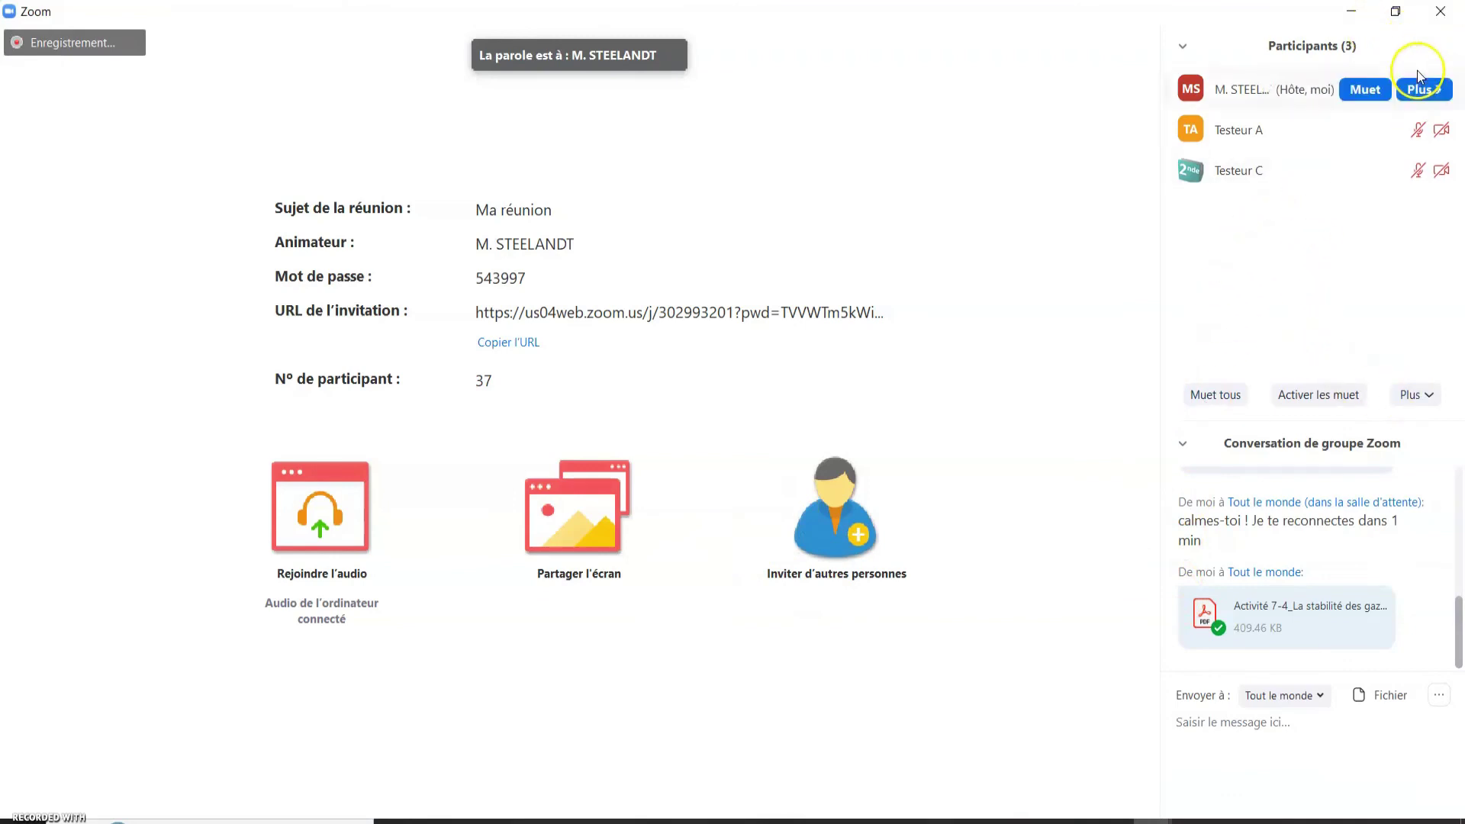
Open the prompt for ending or leaving the meeting, and dismiss it without ending the meeting
mouse_move(1357, 144)
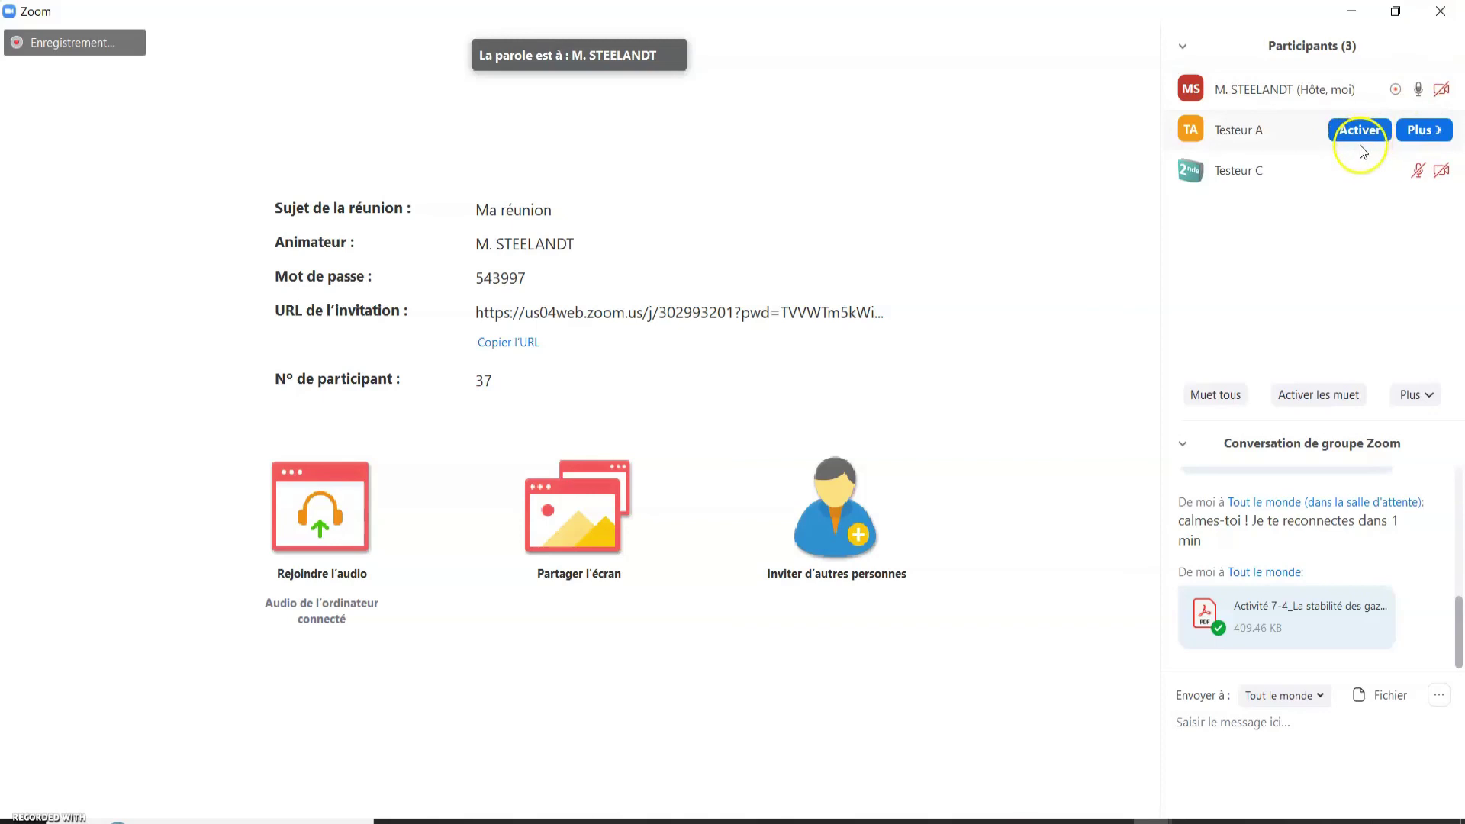
click(1443, 17)
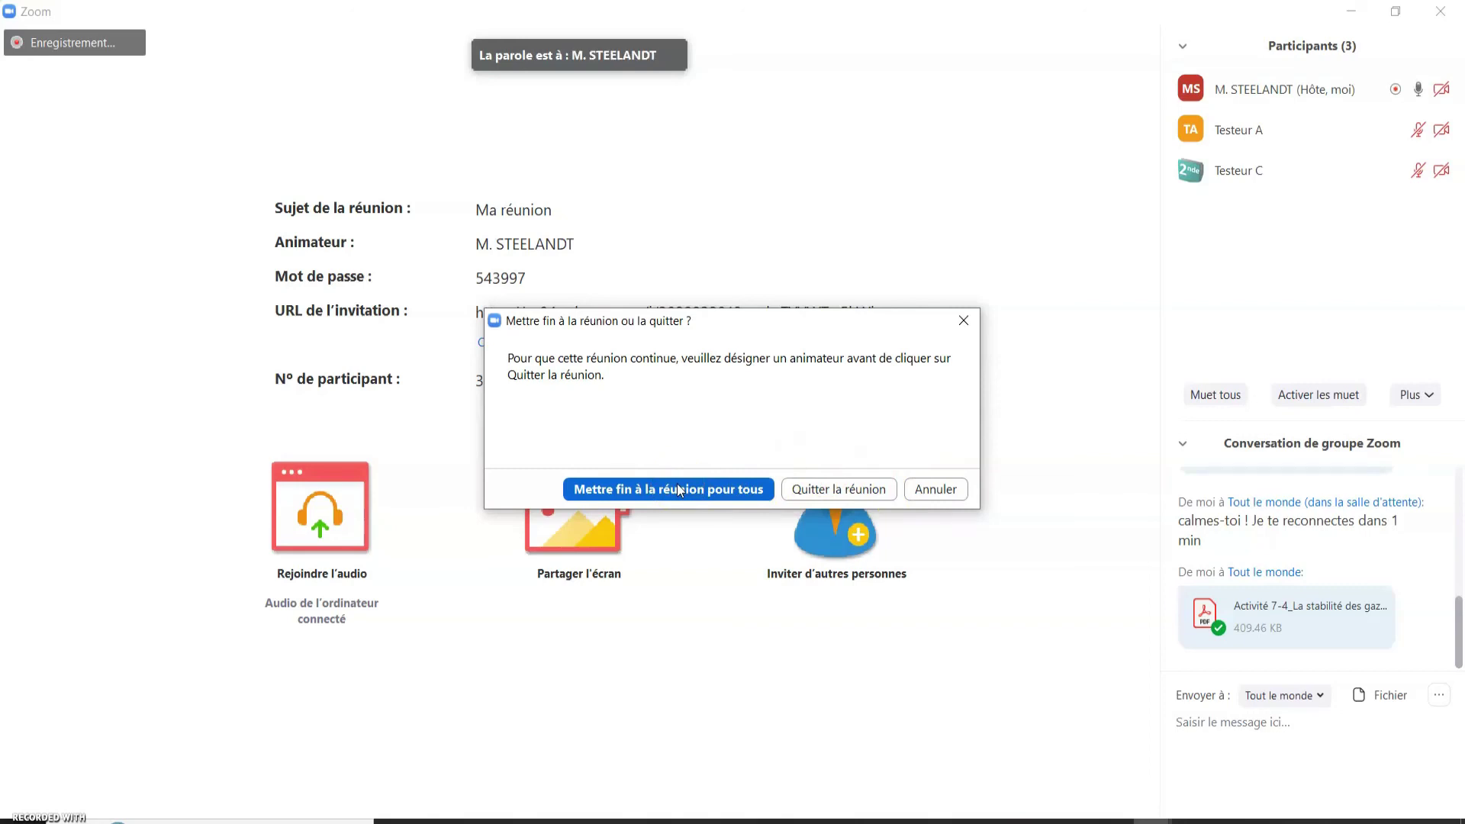
click(752, 489)
click(964, 322)
Start naming Testeur C as the meeting host, and dismiss the confirmation without changing the host
mouse_move(1408, 172)
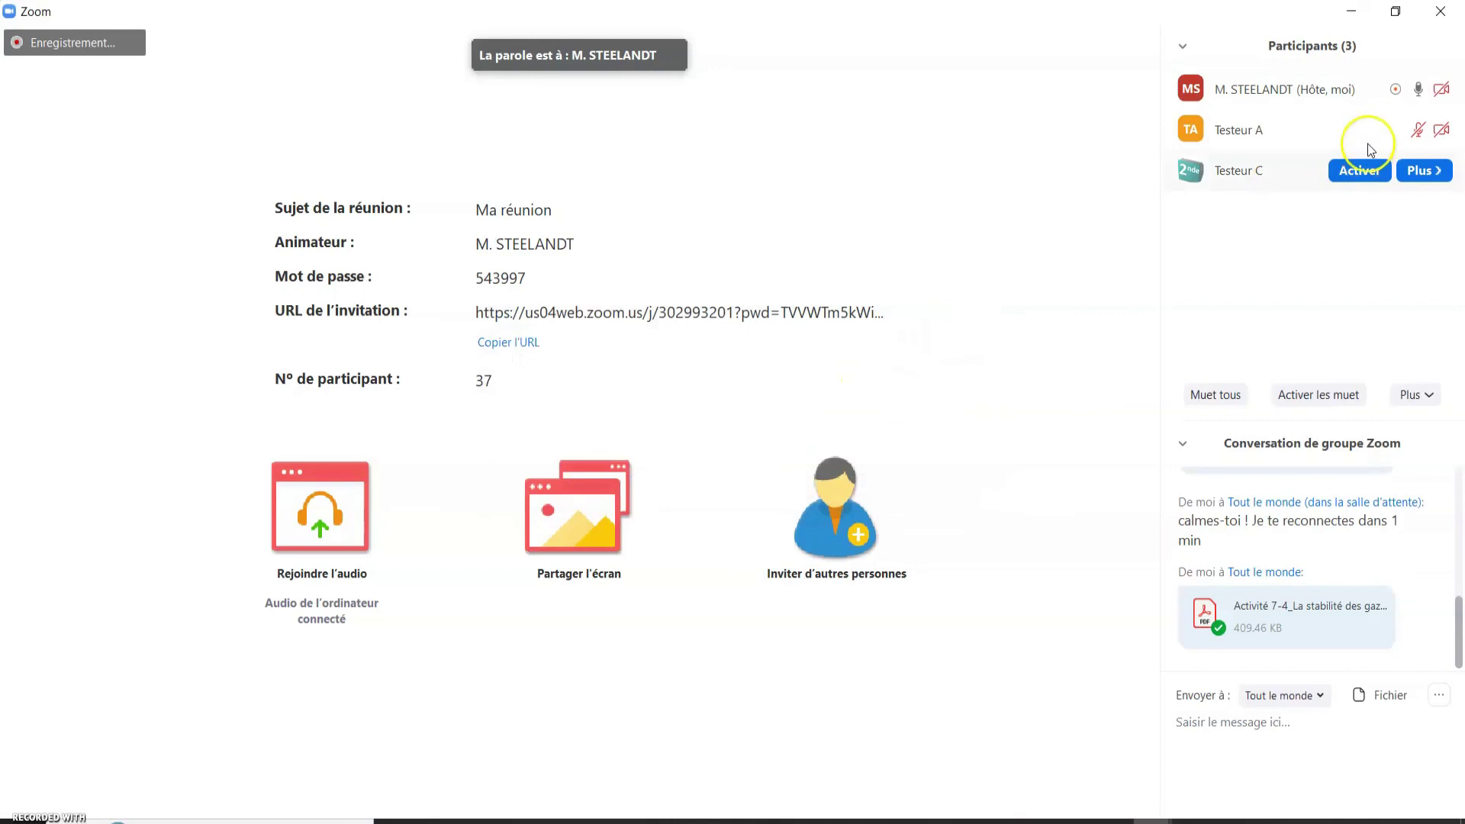
click(1424, 172)
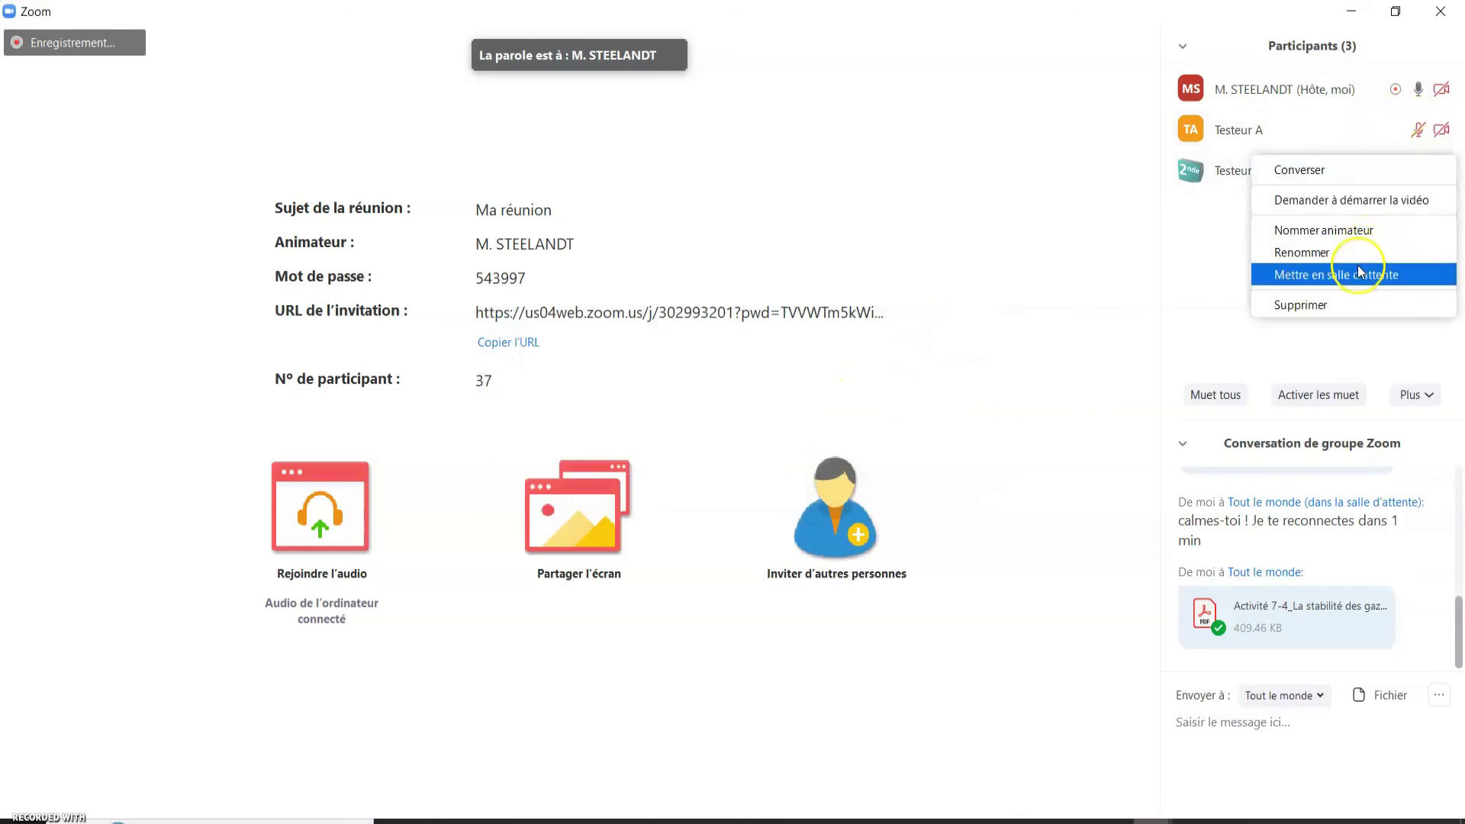
click(1341, 230)
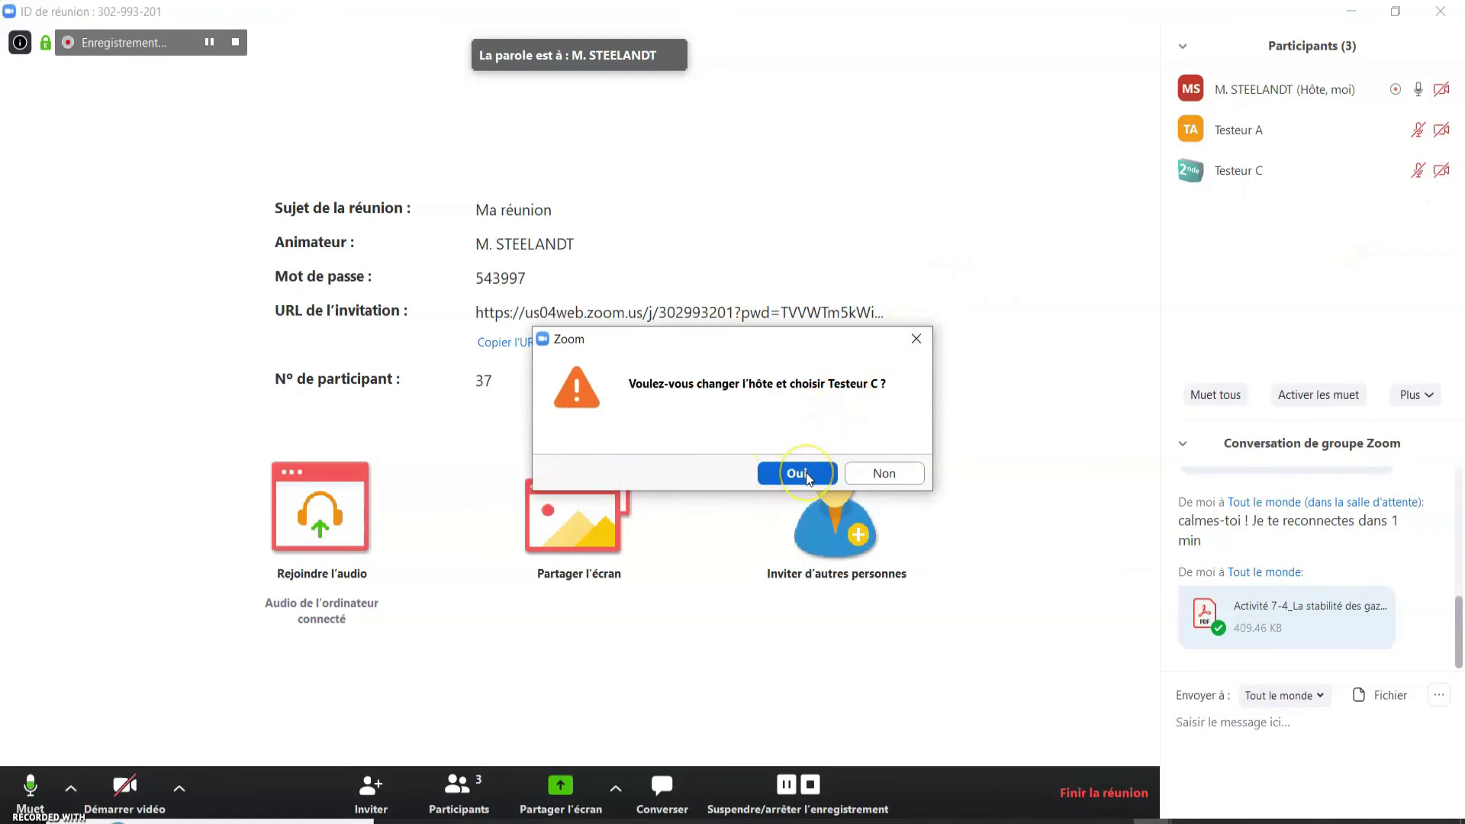
click(917, 338)
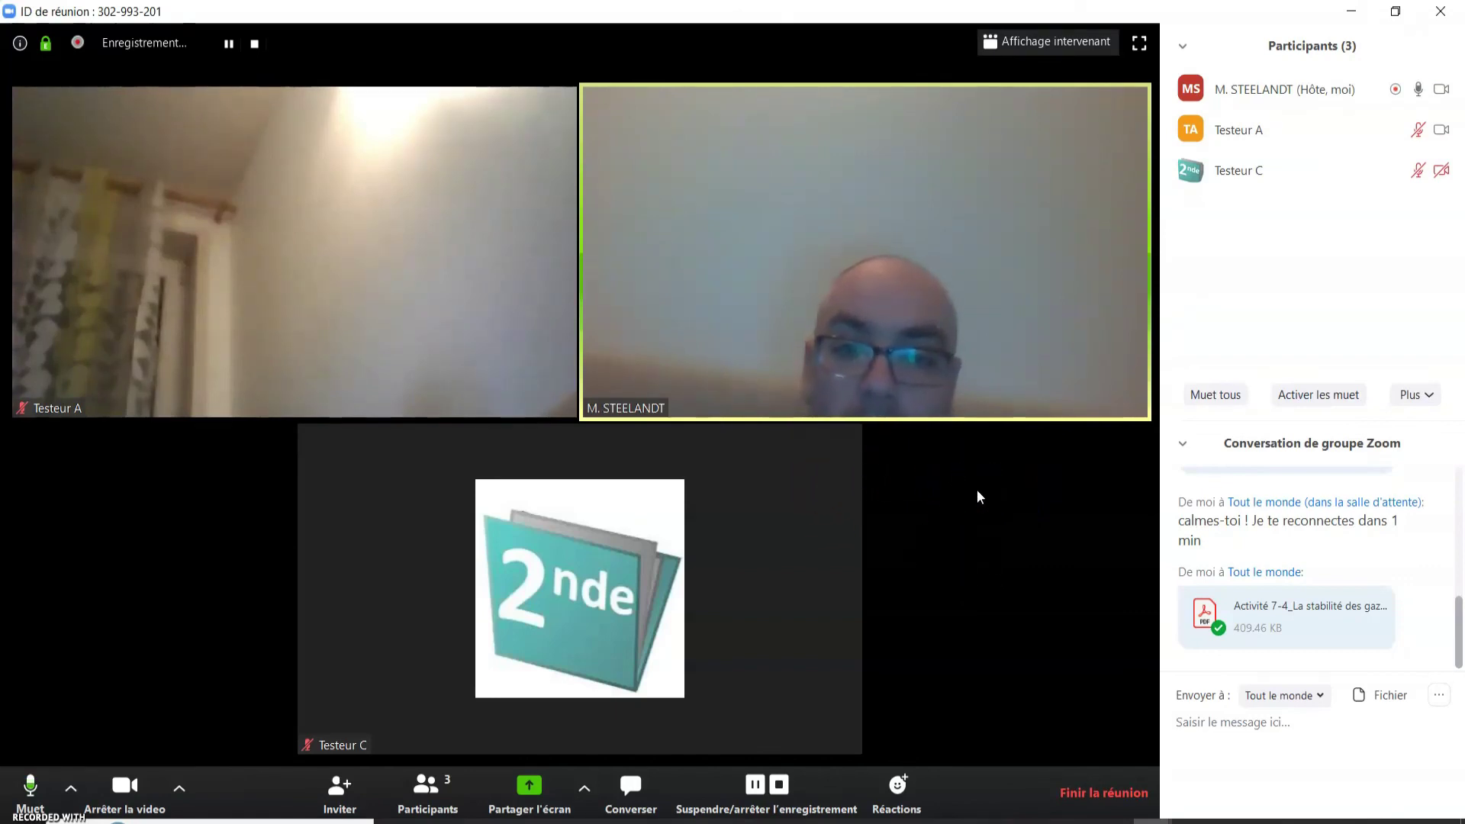
Start ending the meeting
click(1102, 798)
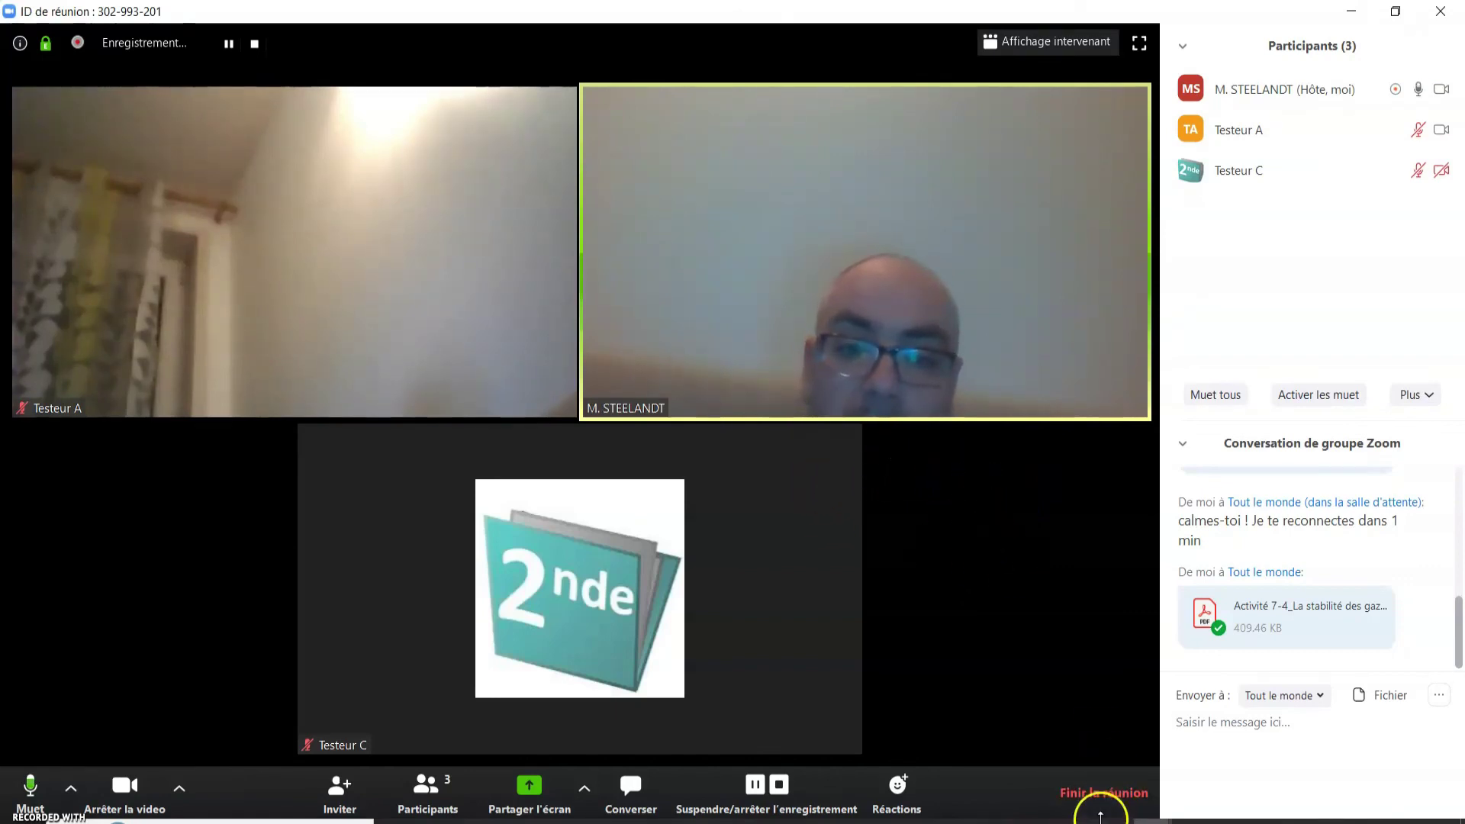